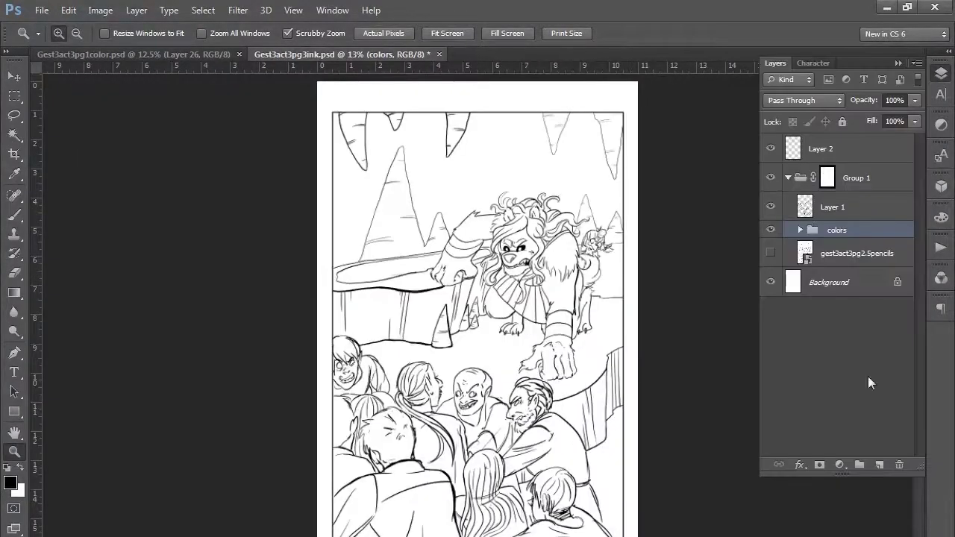
- On Layer 3, fill the upper part of the panel yellow-green
click(857, 282)
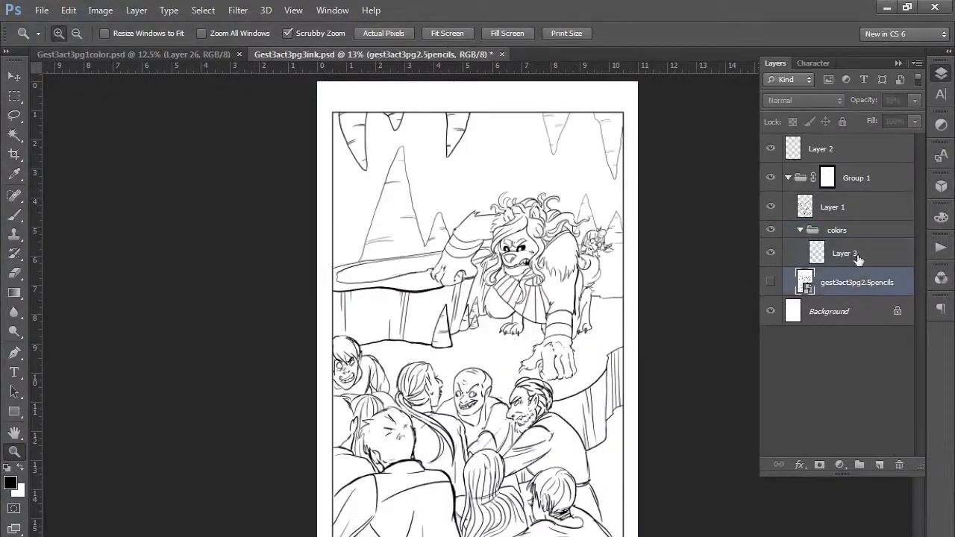
click(859, 254)
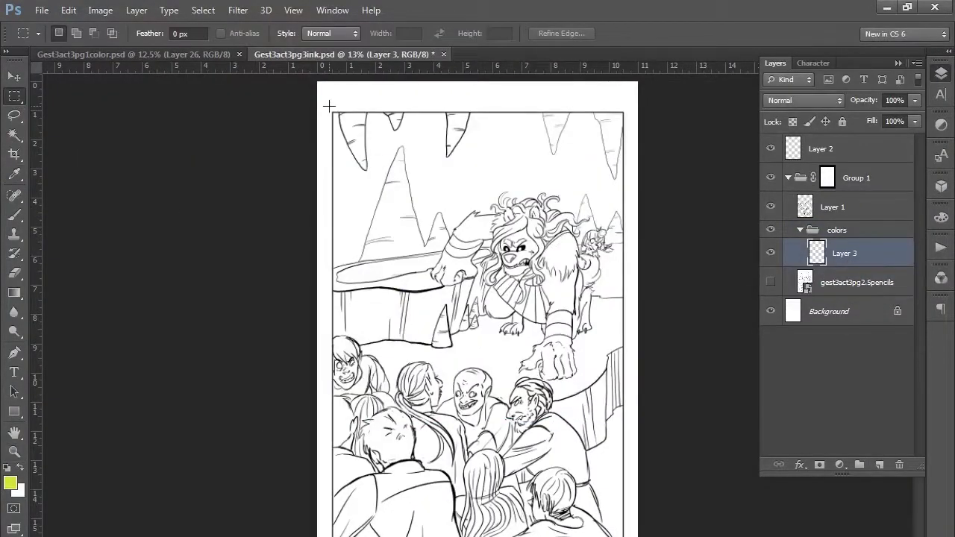
drag(329, 107, 624, 319)
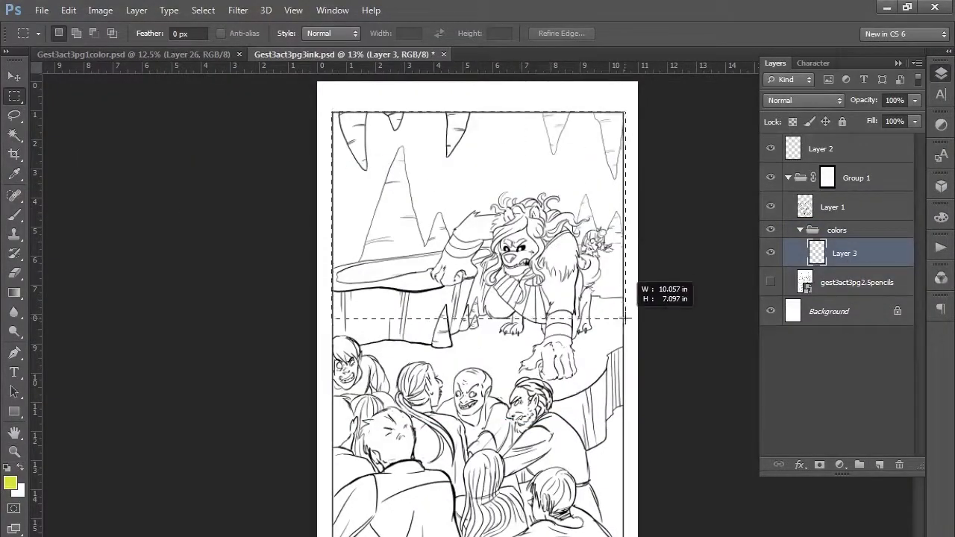
click(14, 293)
- On a new Layer 4, fill the lower part of the panel brown
click(478, 216)
key(ctrl+d)
click(879, 465)
click(11, 484)
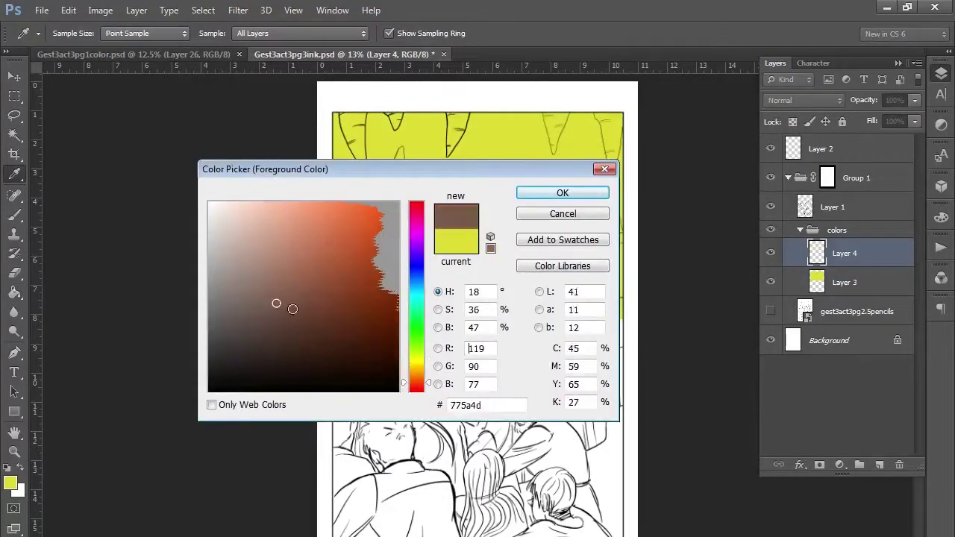
click(576, 192)
click(15, 95)
drag(332, 277, 637, 536)
click(477, 418)
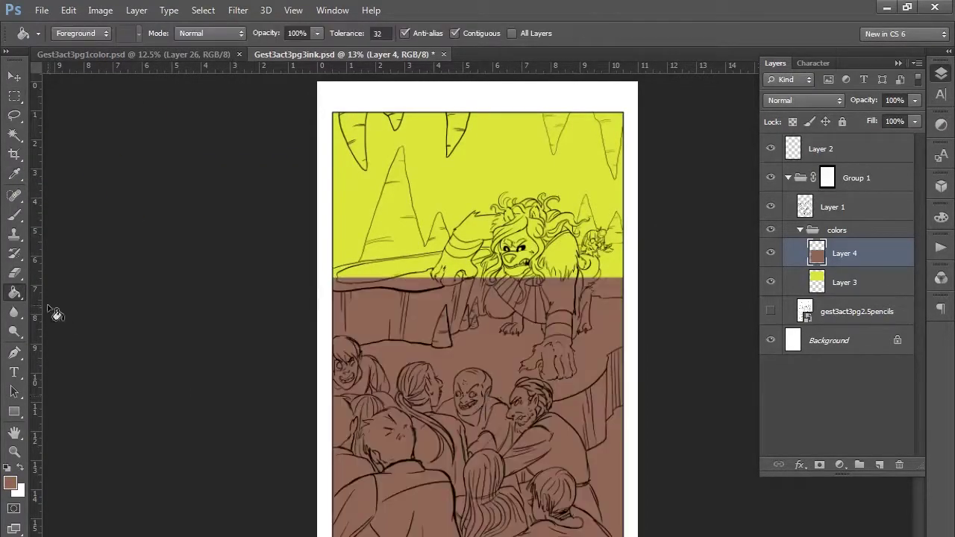
key(z)
click(523, 246)
- Lasso-select the mountains behind the lion and fill them brown
key(l)
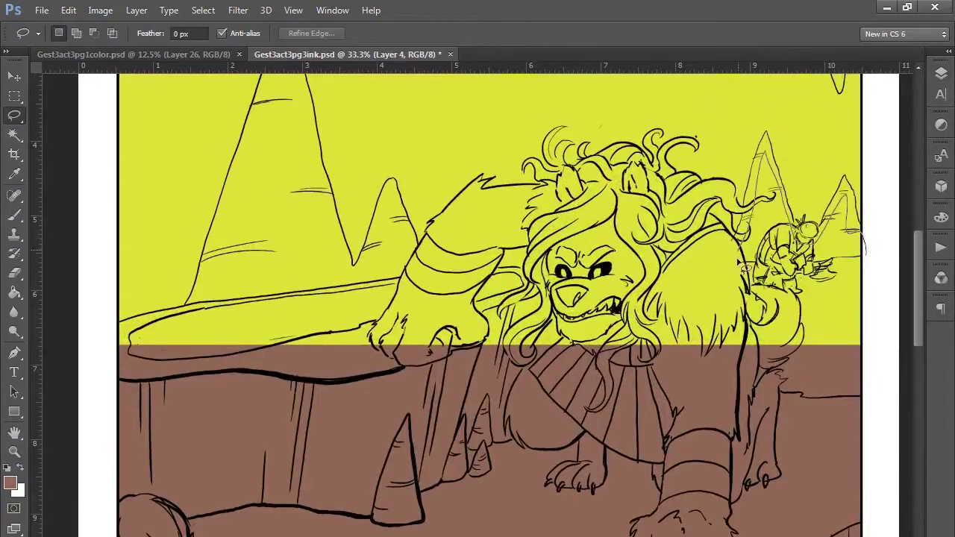
mouse_move(291, 105)
mouse_down()
mouse_move(112, 334)
mouse_move(858, 216)
mouse_up()
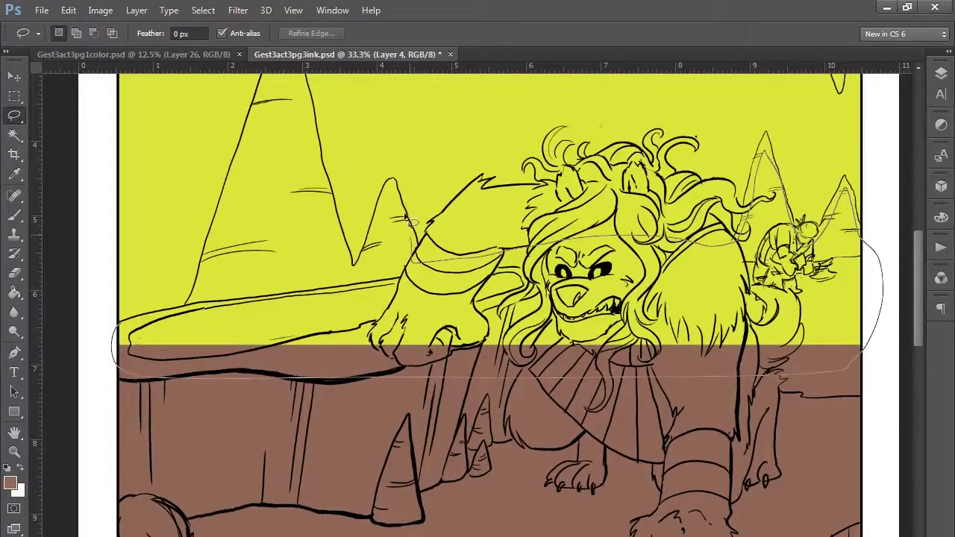
mouse_move(407, 218)
mouse_down()
mouse_move(289, 90)
mouse_move(119, 329)
mouse_up()
key(g)
click(277, 316)
- Brush brown along the left mountain's edge and the ledge's left end
key(b)
key(ctrl+d)
drag(197, 299, 224, 214)
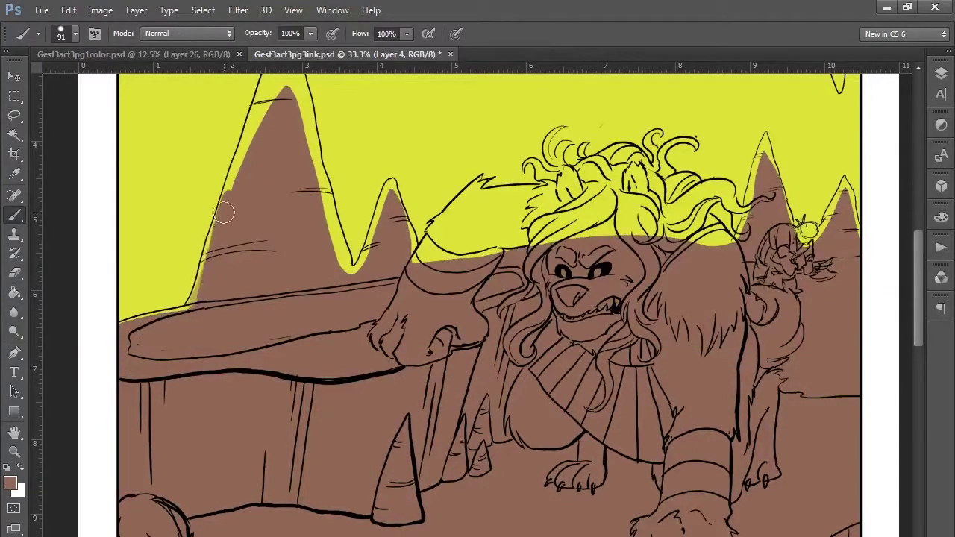
key(z)
click(150, 309)
key(b)
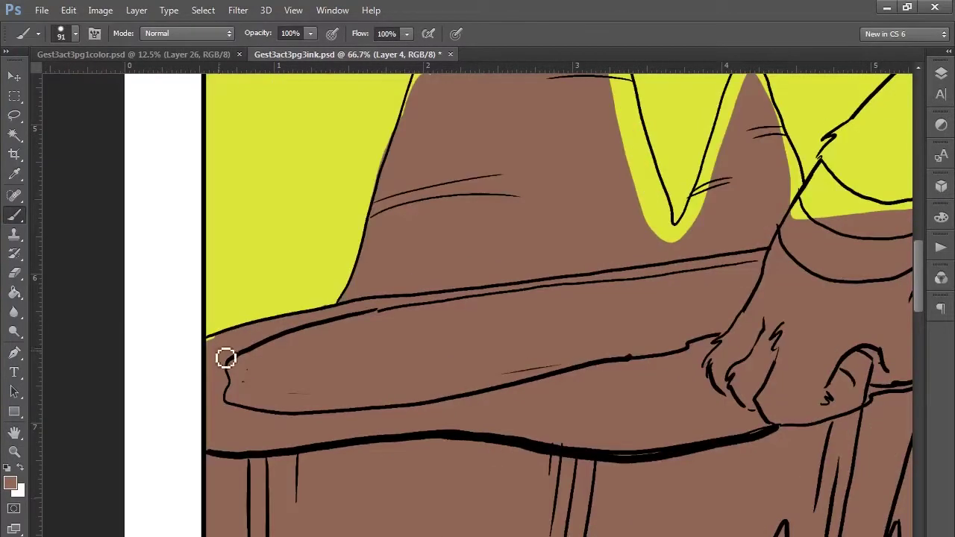
scroll(224, 291, up, 6)
mouse_move(403, 396)
mouse_down()
mouse_move(465, 207)
mouse_move(534, 86)
mouse_up()
scroll(533, 86, up, 3)
- Paint the central peak and neighbouring rock spires brown
click(556, 180)
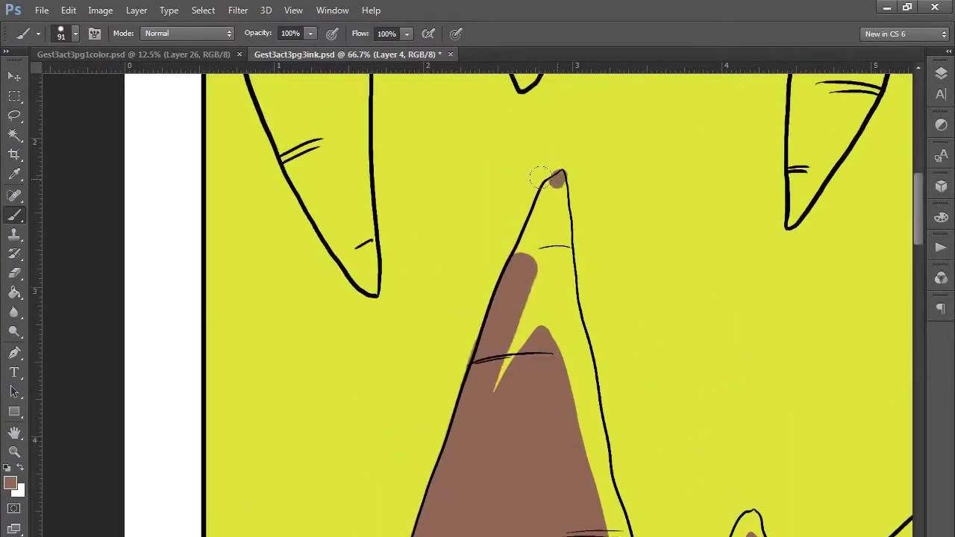
drag(578, 185, 604, 515)
scroll(604, 515, down, 5)
mouse_move(582, 112)
mouse_down()
mouse_move(661, 355)
mouse_move(678, 373)
mouse_up()
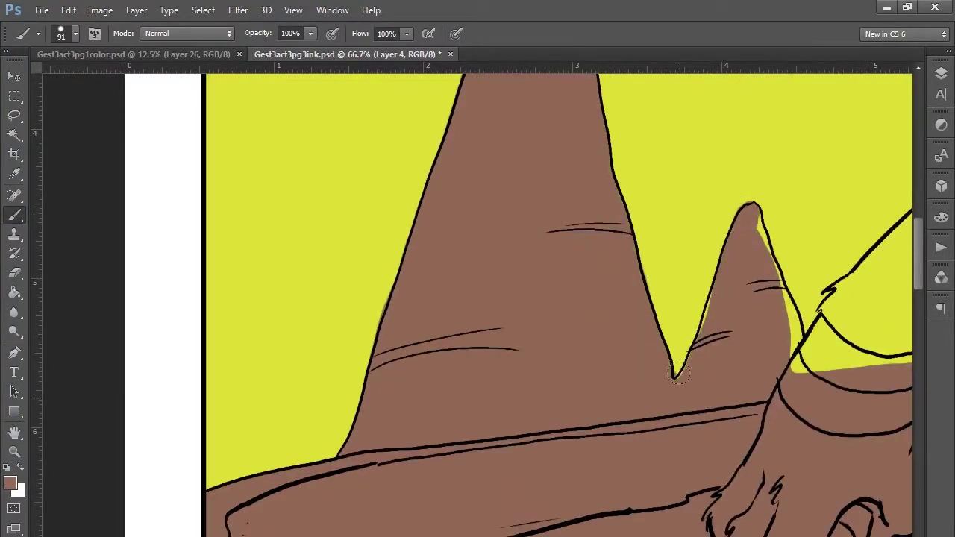
scroll(802, 296, right, 10)
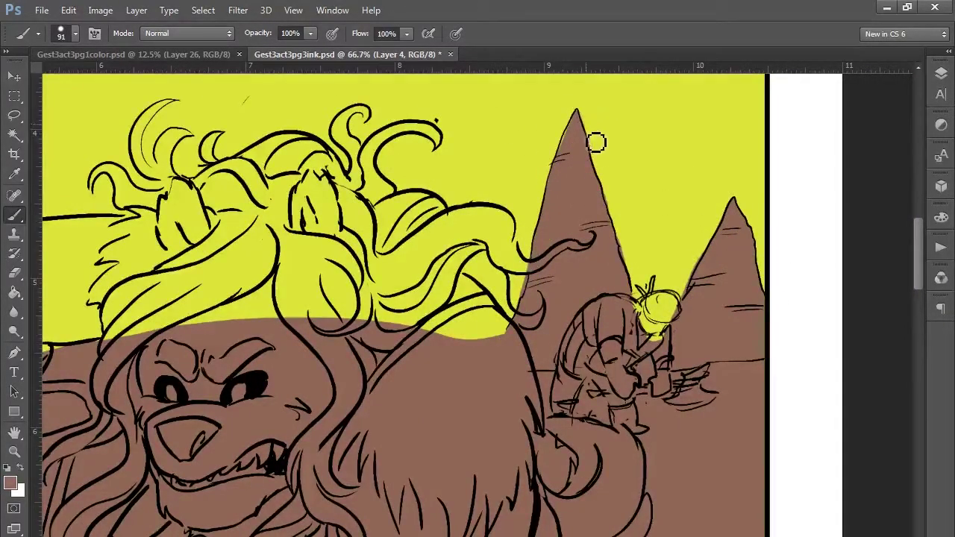
scroll(566, 111, up, 6)
mouse_move(627, 179)
mouse_down()
mouse_move(703, 490)
mouse_move(739, 418)
mouse_up()
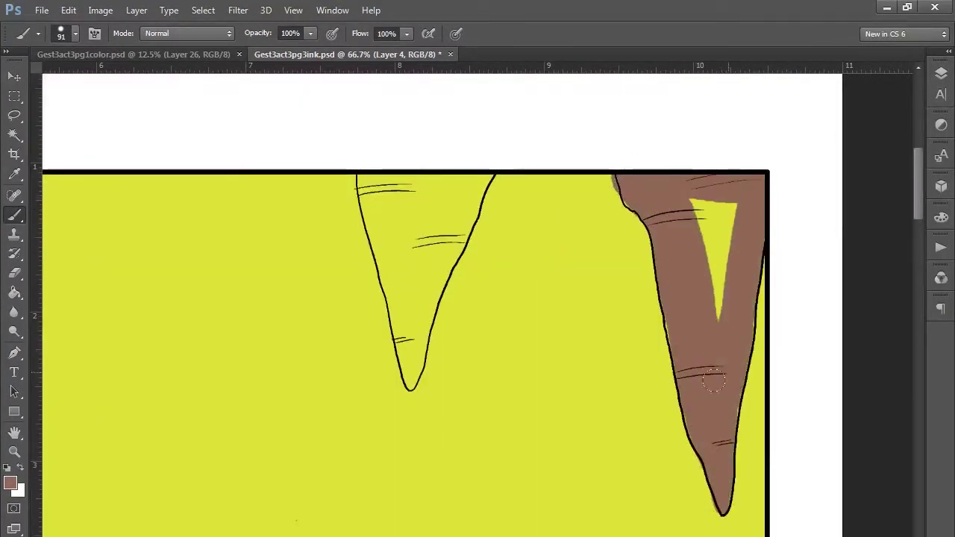
drag(683, 209, 709, 328)
- Paint the hanging stalactites brown
drag(358, 179, 402, 194)
scroll(493, 141, left, 7)
mouse_move(518, 173)
mouse_down()
mouse_move(522, 319)
mouse_move(583, 224)
mouse_up()
scroll(224, 253, left, 3)
mouse_move(262, 179)
mouse_down()
mouse_move(224, 254)
mouse_move(376, 478)
mouse_move(254, 187)
mouse_up()
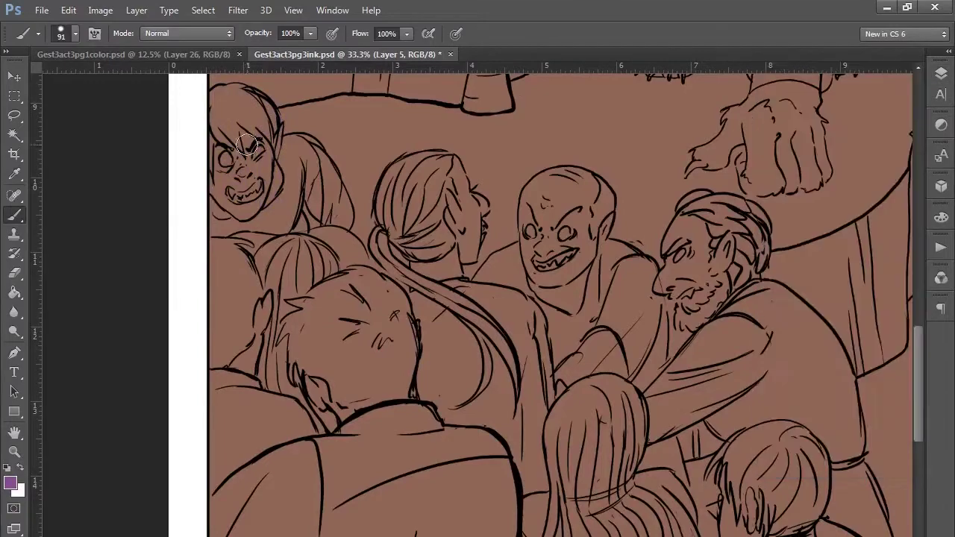
- Paint the crowd figures flat purple
mouse_move(248, 144)
mouse_down()
mouse_move(285, 144)
mouse_move(341, 244)
mouse_move(459, 181)
mouse_move(475, 277)
mouse_up()
drag(579, 177, 704, 235)
scroll(478, 299, down, 3)
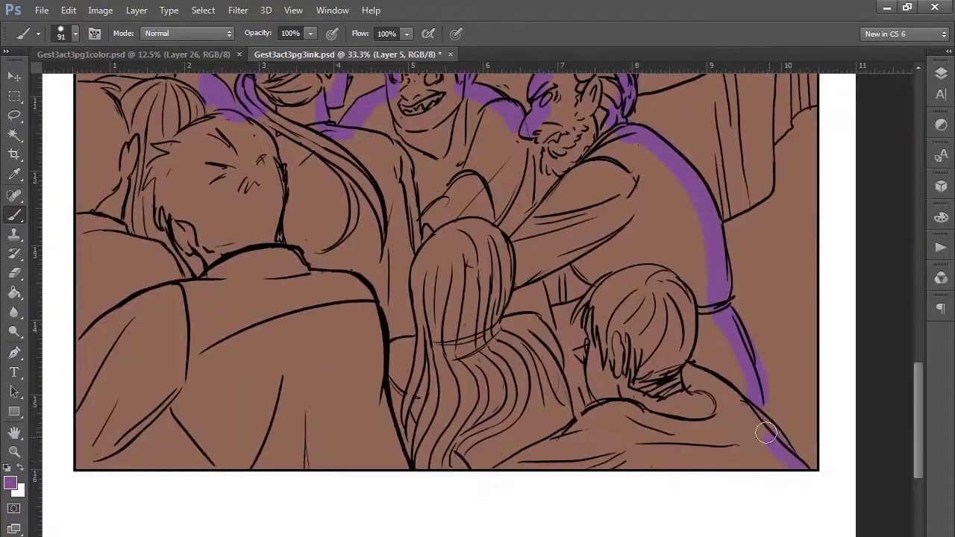
scroll(477, 299, up, 3)
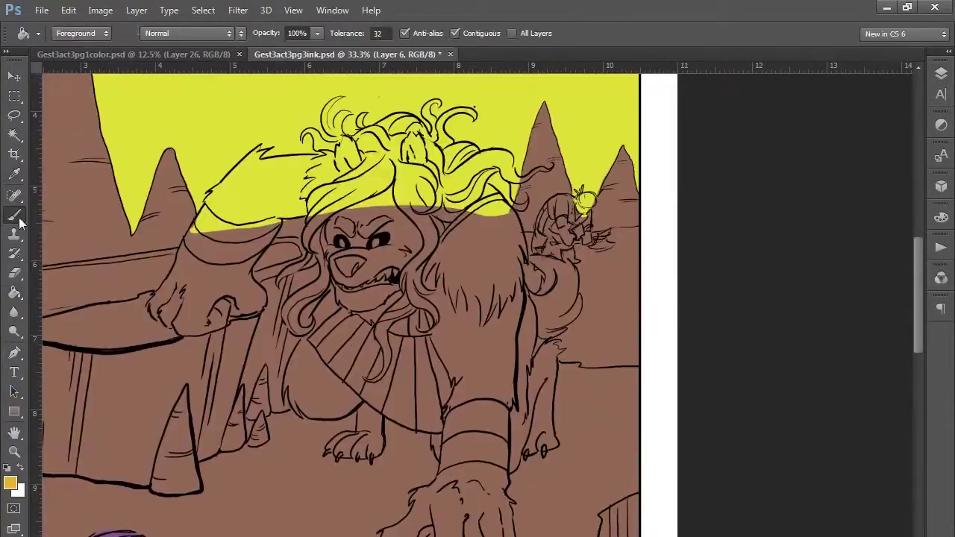
- Paint the lion's mane, hair strand, face and arm orange
mouse_move(336, 142)
mouse_down()
mouse_move(291, 179)
mouse_move(120, 216)
mouse_move(255, 279)
mouse_up()
drag(295, 342, 273, 403)
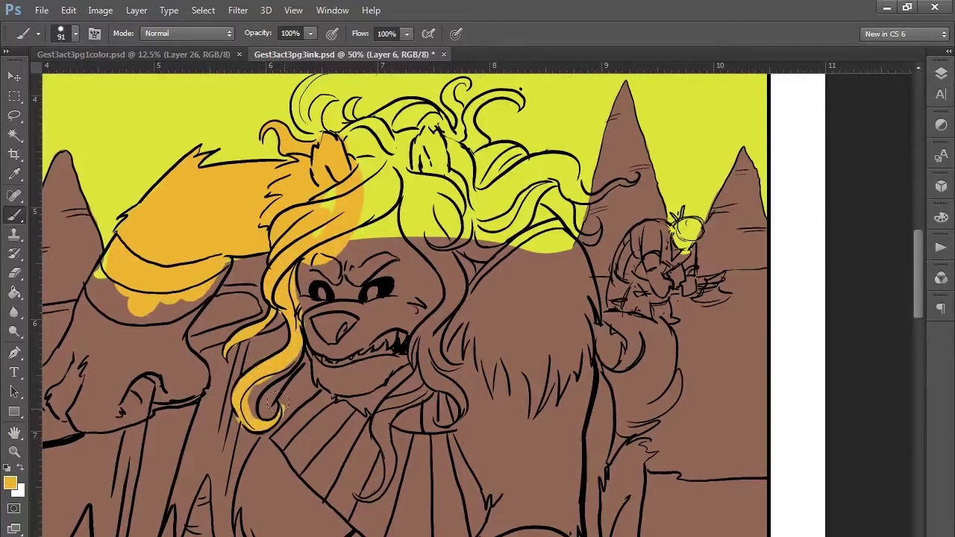
drag(302, 299, 351, 448)
scroll(478, 298, left, 5)
mouse_move(224, 291)
mouse_down()
mouse_move(187, 389)
mouse_move(284, 418)
mouse_up()
- Cover the rest of the lion's body in orange and fill the mane's gaps
scroll(920, 273, down, 3)
mouse_move(392, 351)
mouse_down()
mouse_move(403, 447)
mouse_move(478, 418)
mouse_move(515, 509)
mouse_up()
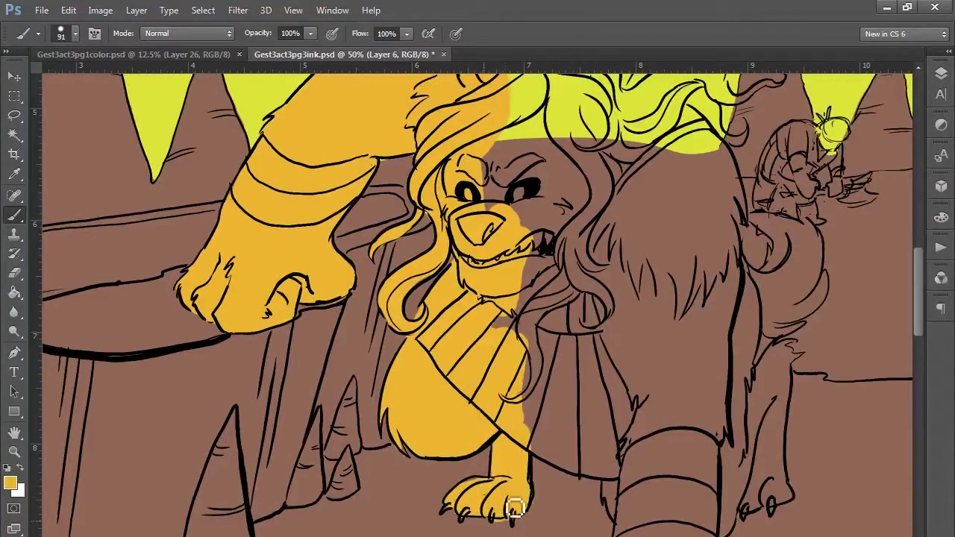
scroll(612, 418, down, 5)
mouse_move(515, 407)
mouse_down()
mouse_move(633, 390)
mouse_move(602, 400)
mouse_move(567, 500)
mouse_up()
drag(642, 403, 717, 448)
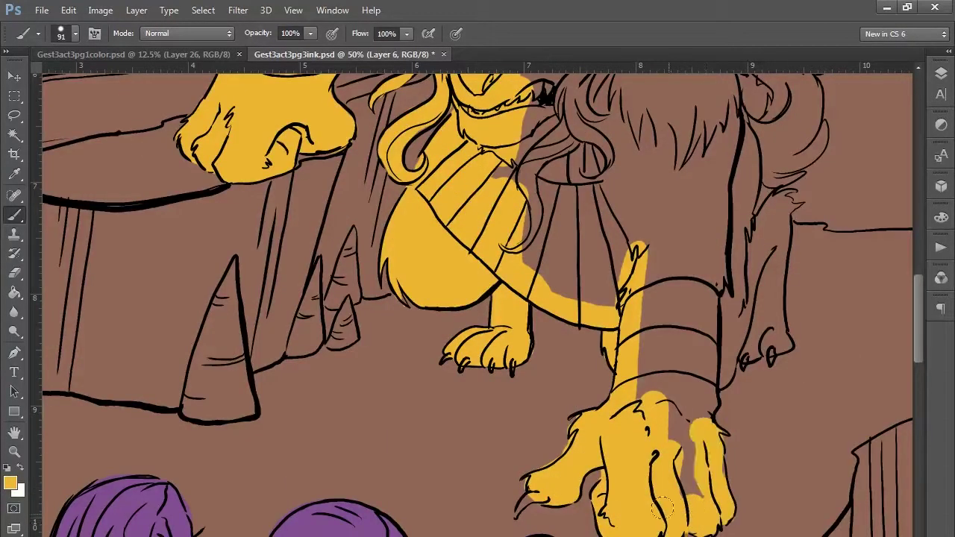
drag(710, 247, 709, 373)
mouse_move(780, 213)
mouse_down()
mouse_move(772, 347)
mouse_move(738, 150)
mouse_up()
scroll(806, 242, up, 1)
scroll(746, 299, up, 7)
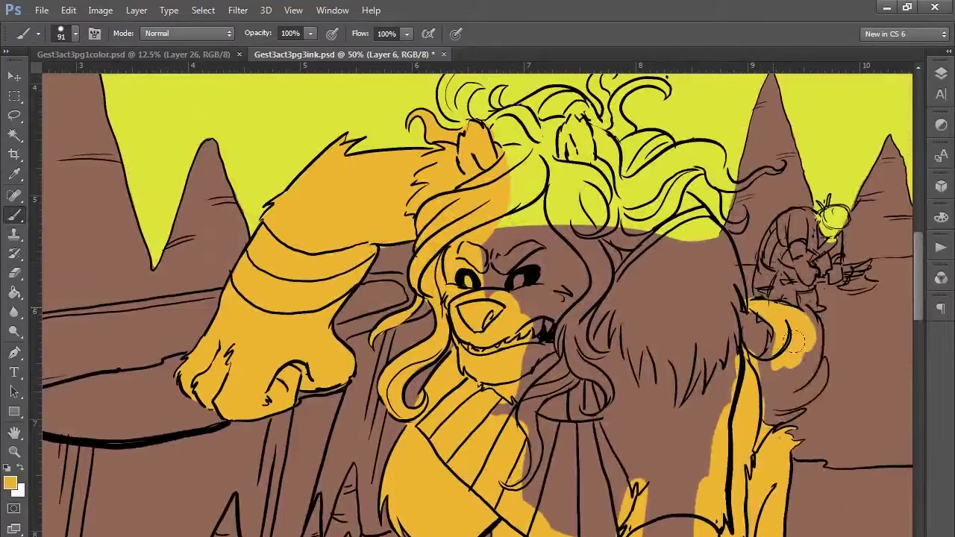
mouse_move(814, 328)
mouse_down()
mouse_move(778, 357)
mouse_move(716, 224)
mouse_move(642, 507)
mouse_up()
scroll(642, 448, down, 10)
scroll(642, 374, up, 12)
mouse_move(672, 254)
mouse_down()
mouse_move(735, 265)
mouse_move(640, 228)
mouse_up()
drag(587, 158, 498, 179)
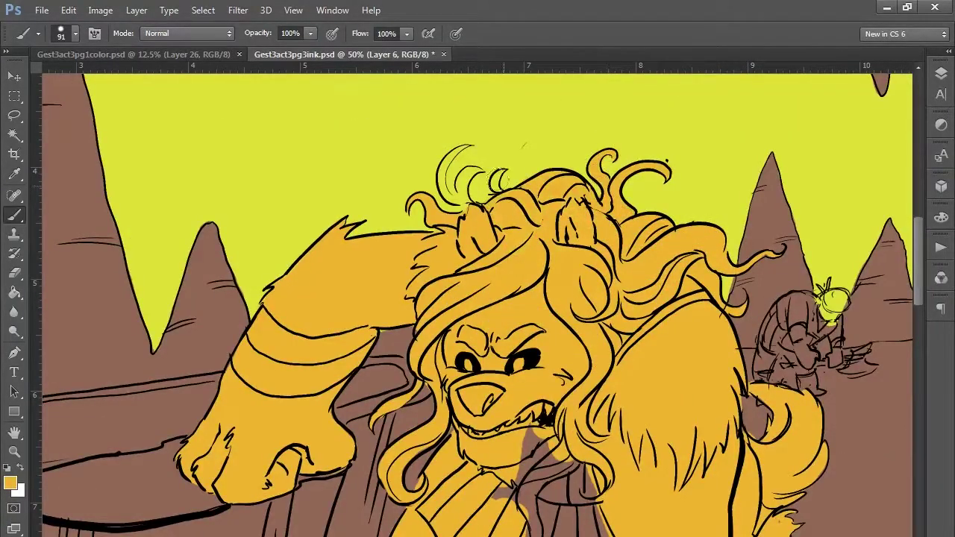
- On a new layer, paint the kneeling figure pale blue
click(453, 32)
click(11, 483)
click(562, 192)
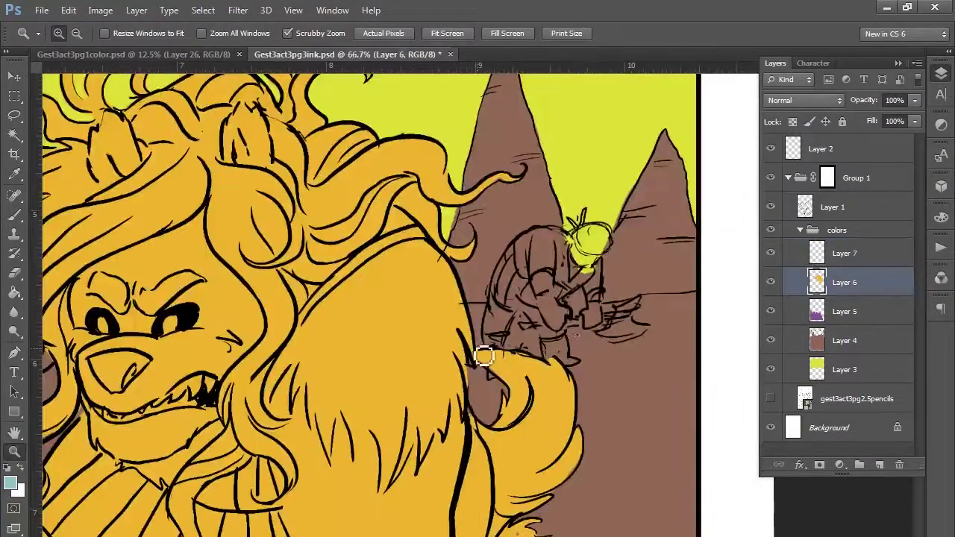
drag(582, 231, 597, 246)
mouse_move(574, 199)
mouse_down()
mouse_move(567, 351)
mouse_move(593, 298)
mouse_up()
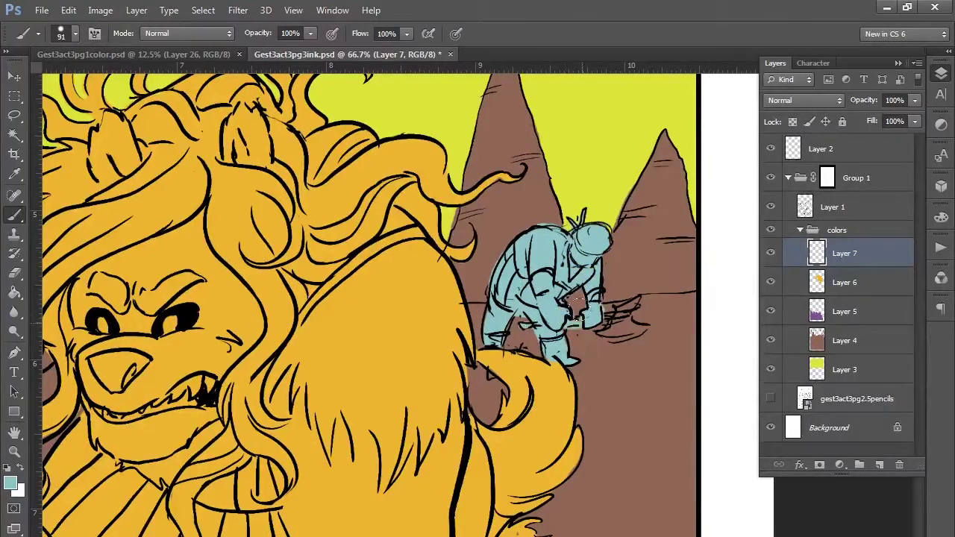
- Save the coloured page and zoom the view in slightly
key(ctrl+0)
click(42, 10)
click(75, 173)
key(z)
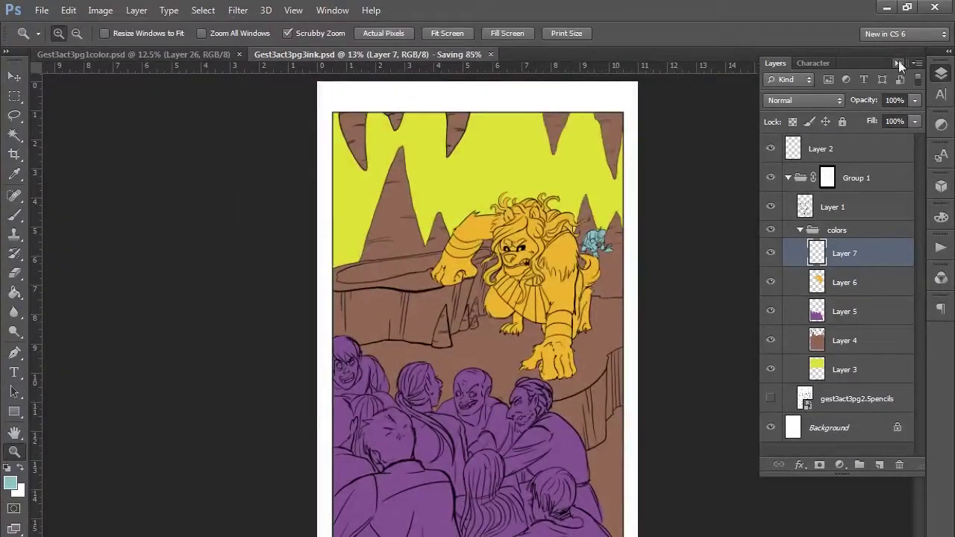
key(ctrl+plus)
scroll(904, 300, down, 2)
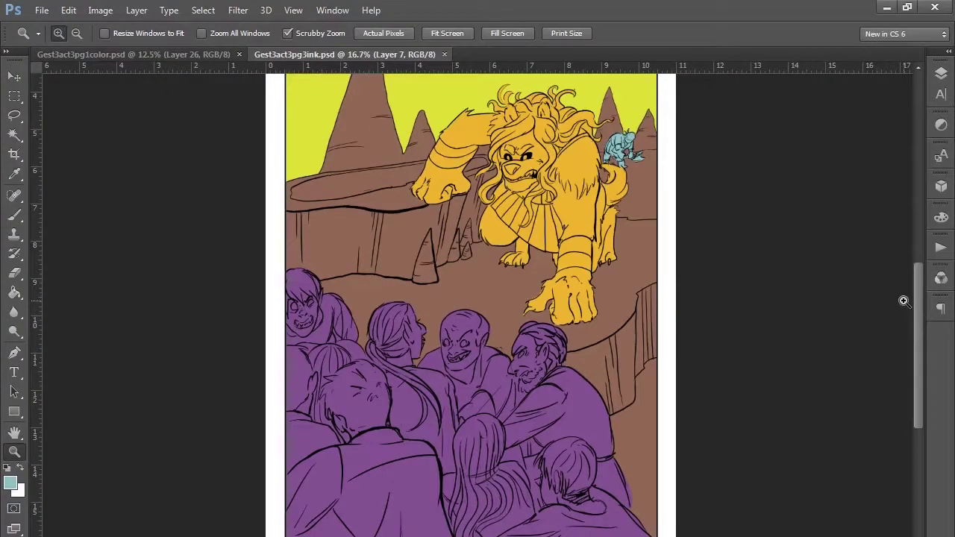
scroll(904, 301, up, 2)
key(F7)
- Add a new layer above the yellow-green base and select the Gradient tool
click(850, 373)
click(879, 465)
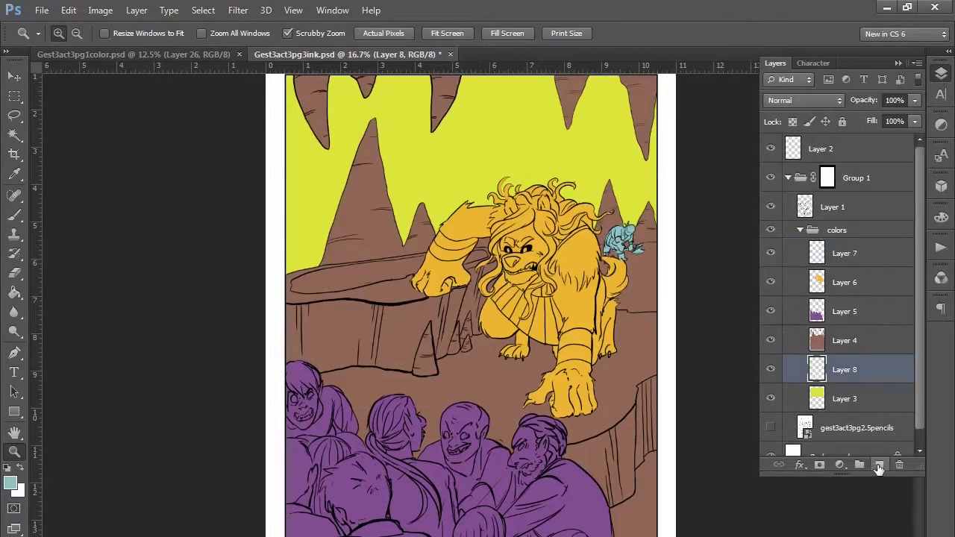
click(13, 273)
click(14, 293)
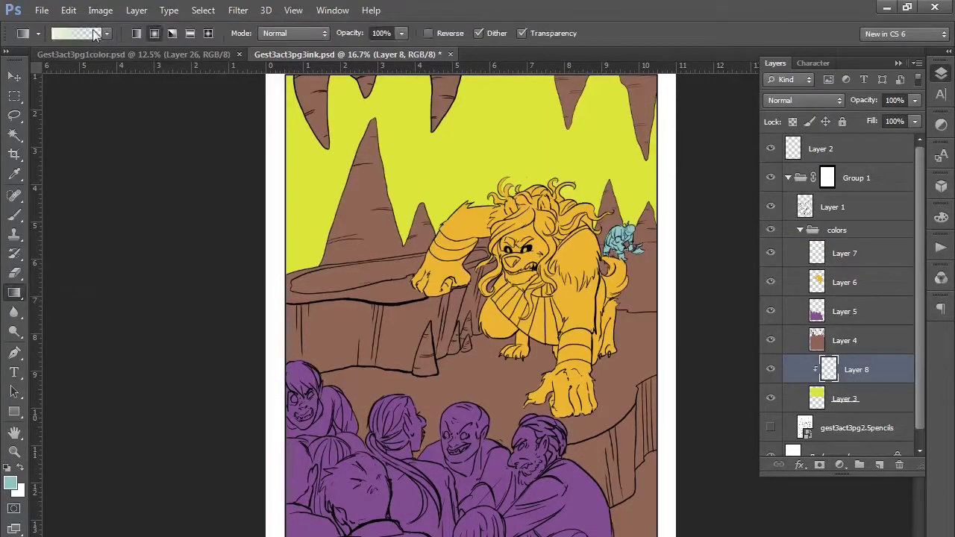
- In the Gradient Editor, make the first stop dark red and the next stop red
click(71, 33)
click(125, 343)
click(198, 402)
click(373, 216)
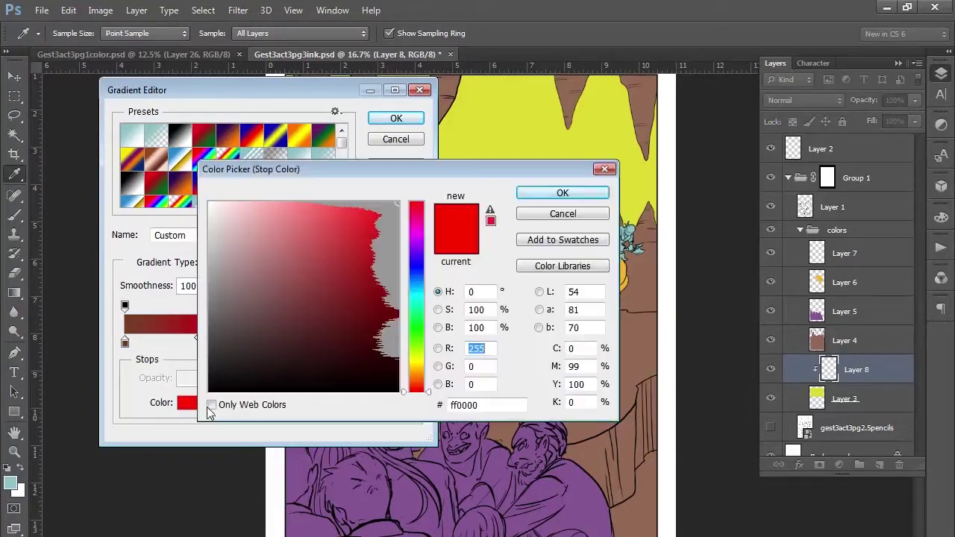
click(580, 192)
click(268, 343)
click(224, 403)
click(190, 403)
click(563, 193)
- Move the red stop to 33%, make the middle stop orange, and drag the gradient down the sky
double_click(411, 343)
click(356, 219)
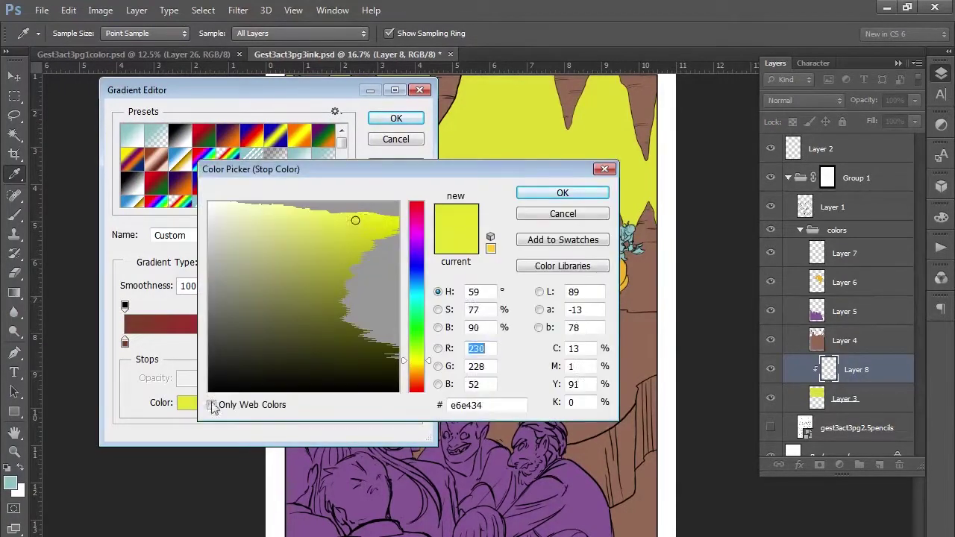
click(562, 194)
mouse_move(268, 343)
mouse_down()
mouse_move(220, 342)
mouse_move(263, 343)
mouse_up()
double_click(220, 343)
click(567, 193)
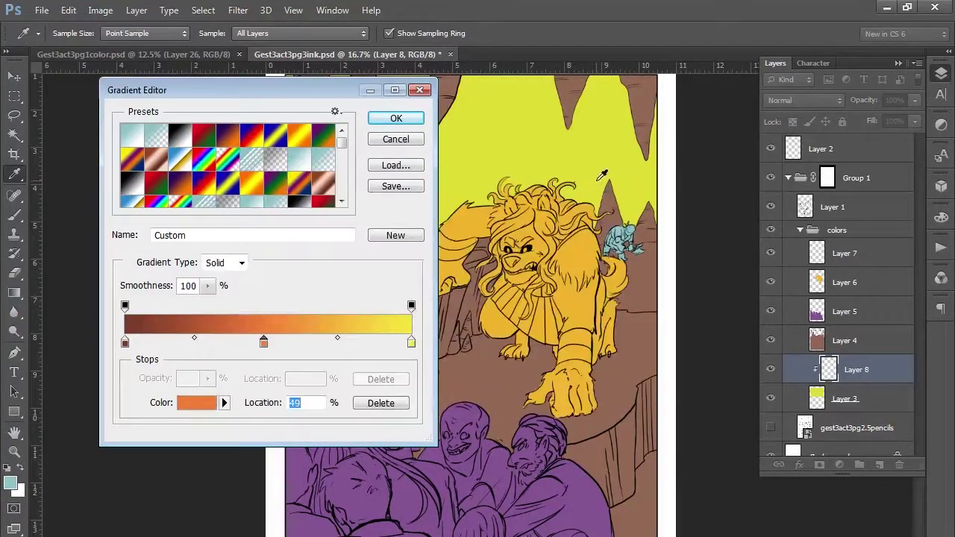
double_click(124, 343)
click(580, 192)
click(396, 118)
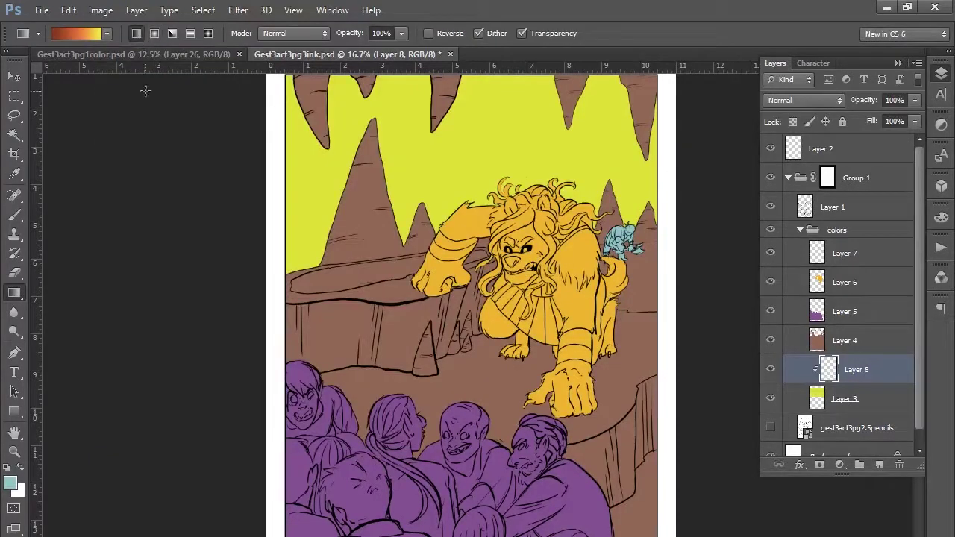
drag(456, 106, 452, 253)
click(898, 62)
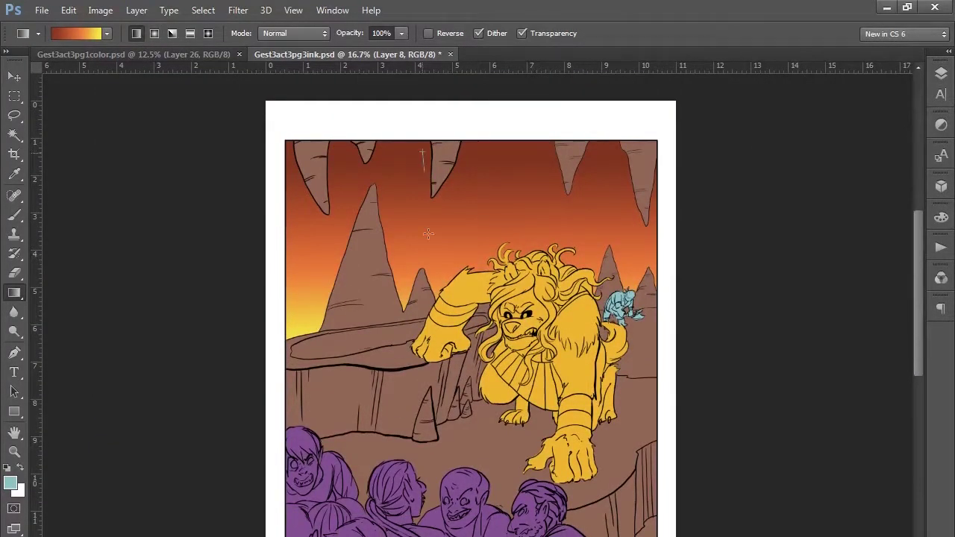
- Add a layer clipped to the sky and sample dark red from its top
key(ctrl+z)
key(ctrl+z)
click(941, 73)
key(ctrl+alt+shift+n)
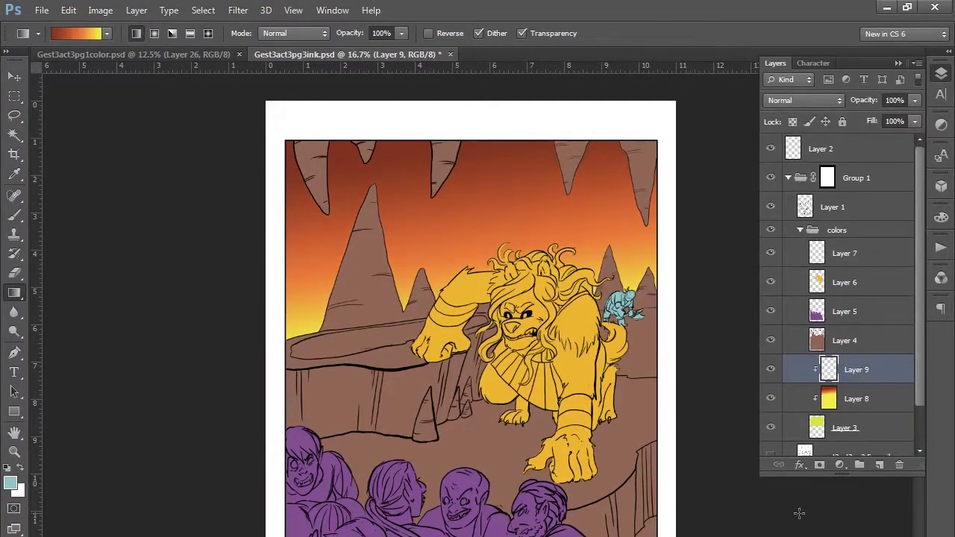
click(37, 33)
scroll(119, 299, down, 10)
key(i)
click(460, 147)
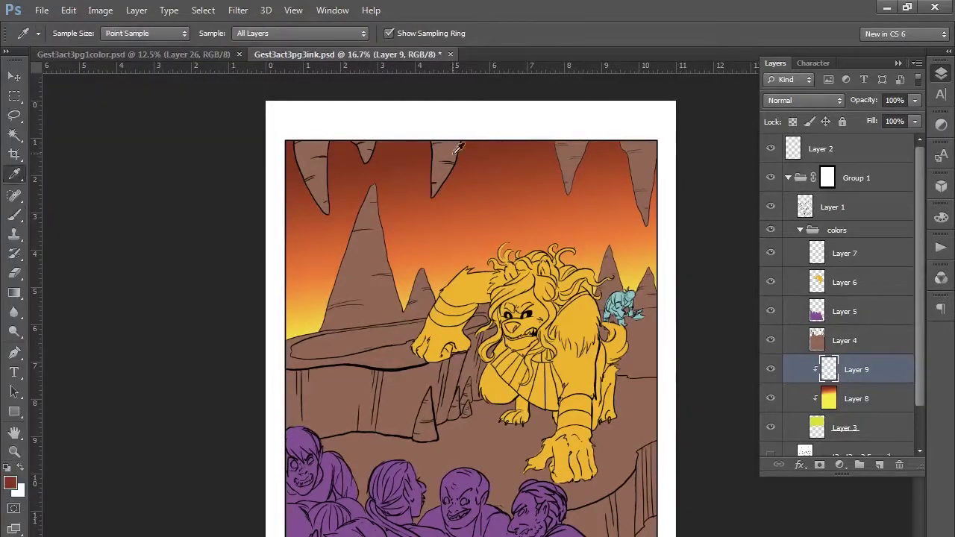
key(b)
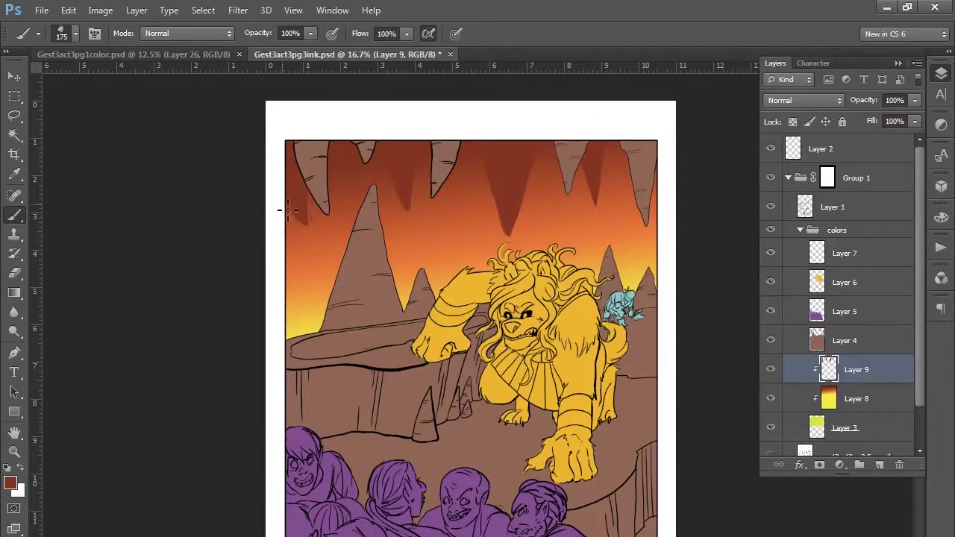
- Paint shadows at 40% brush opacity and add a second clipped layer set to Multiply
key(4)
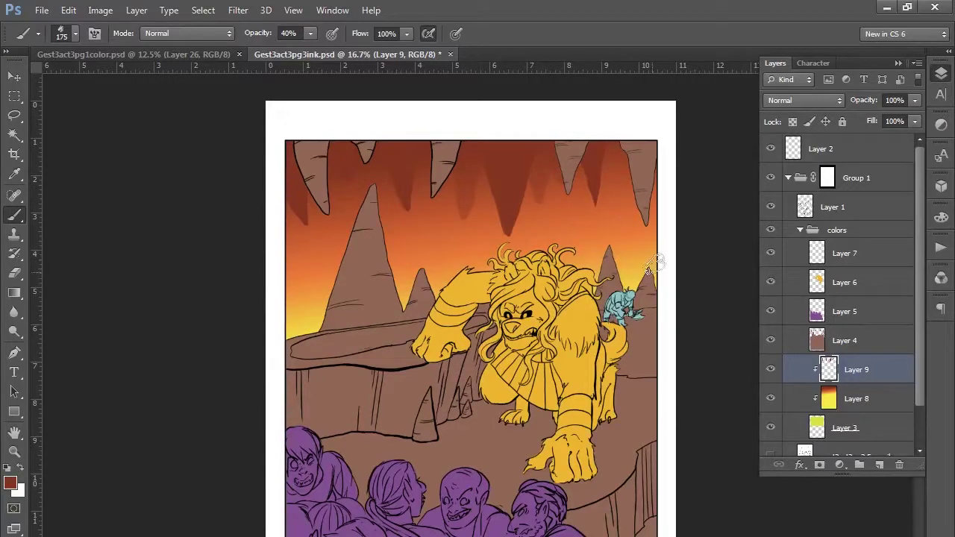
key(ctrl+shift+alt+n)
click(11, 483)
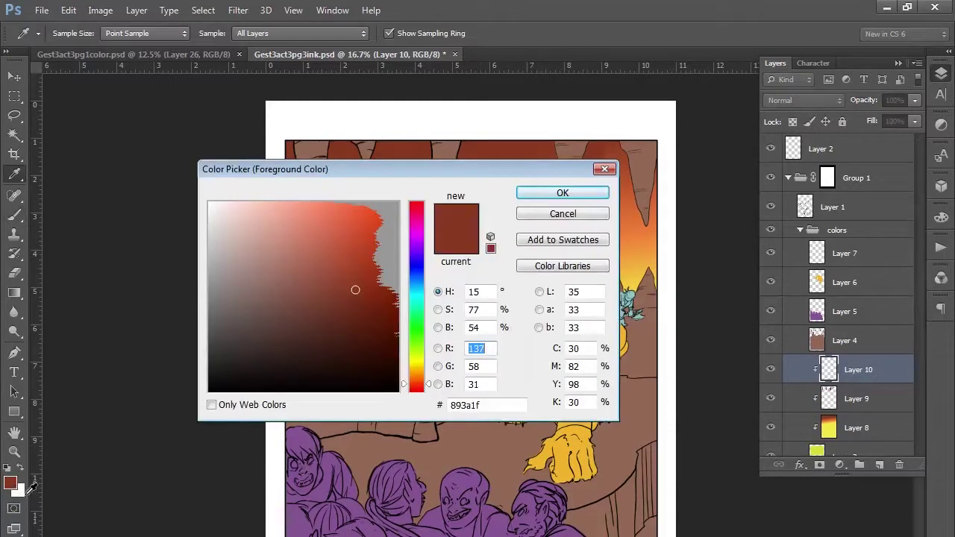
click(534, 219)
key(shift+alt+m)
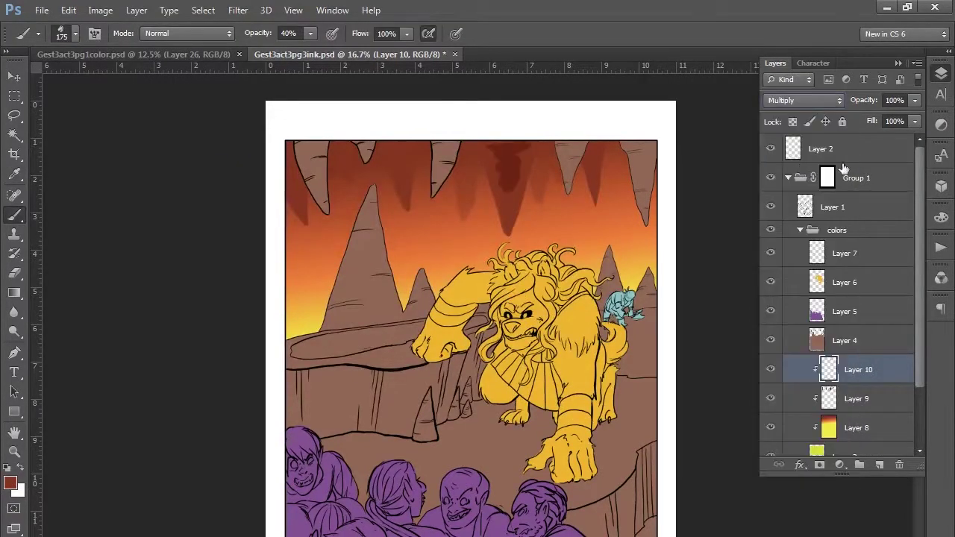
click(68, 9)
click(804, 100)
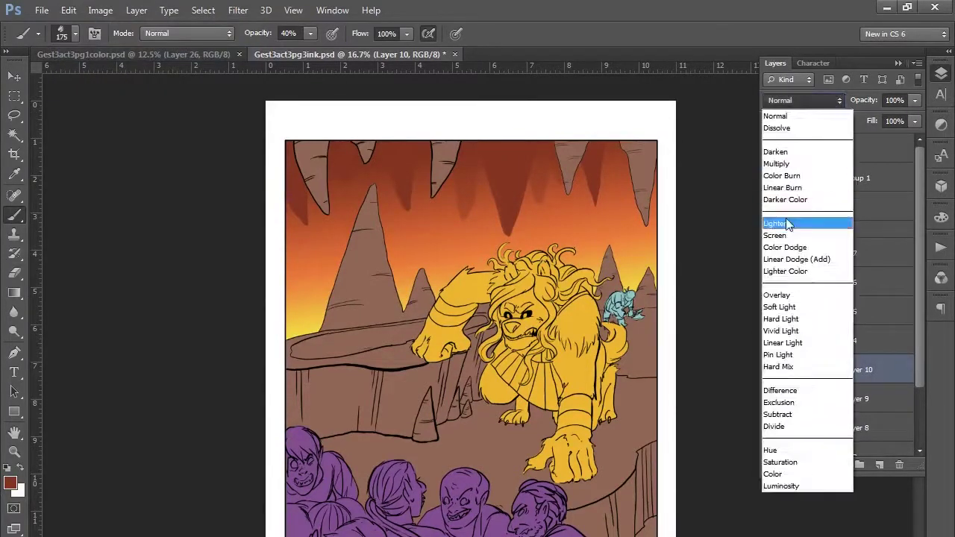
click(789, 221)
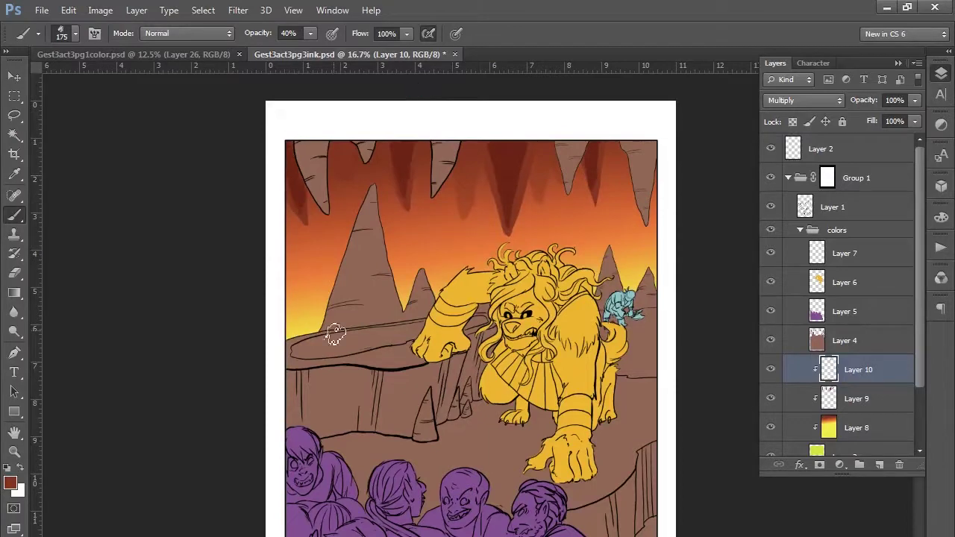
- Add another layer above Layer 10 and zoom out to the whole page
key(ctrl+shift+alt+n)
ctrl+click(409, 168)
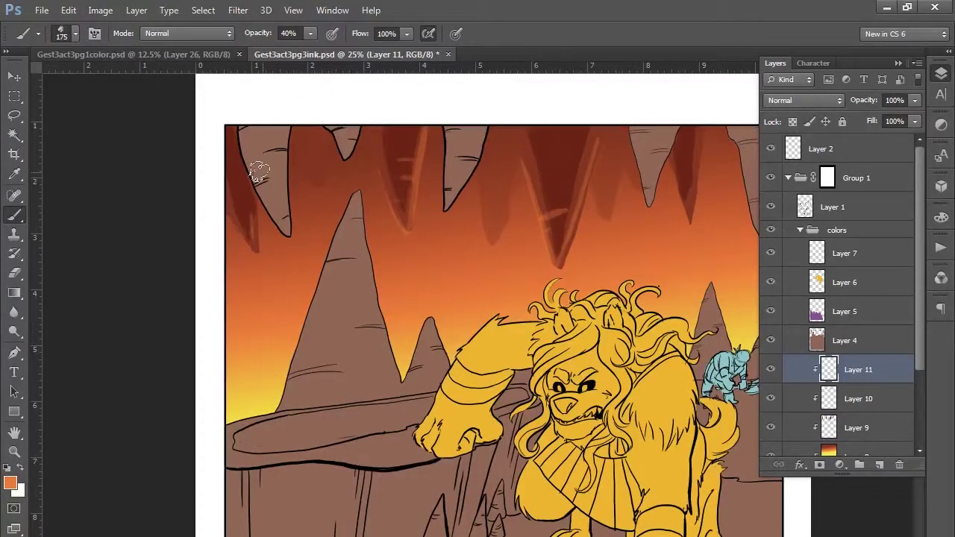
key(z)
drag(692, 165, 642, 172)
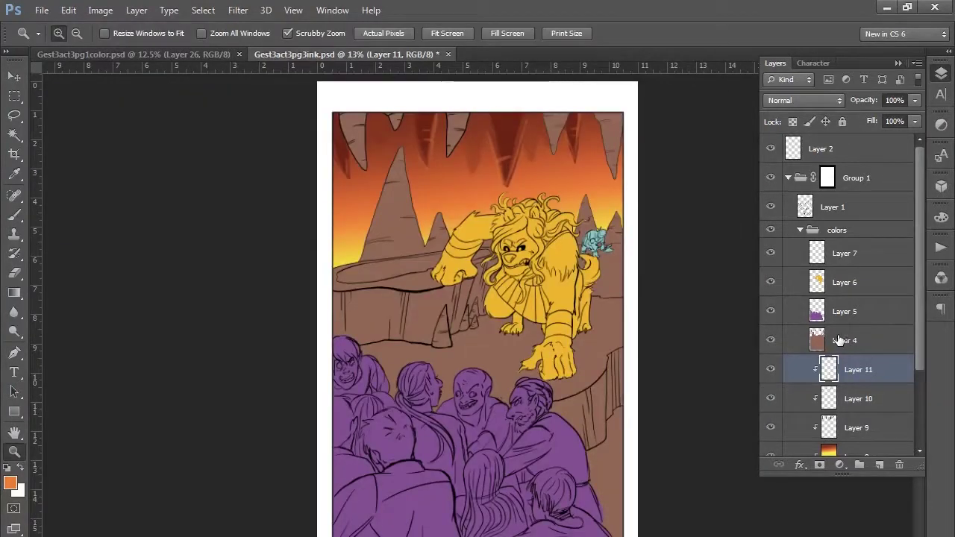
- Add a new layer and compare shading layers on the finished colour reference page
click(880, 464)
click(138, 53)
key(i)
click(788, 311)
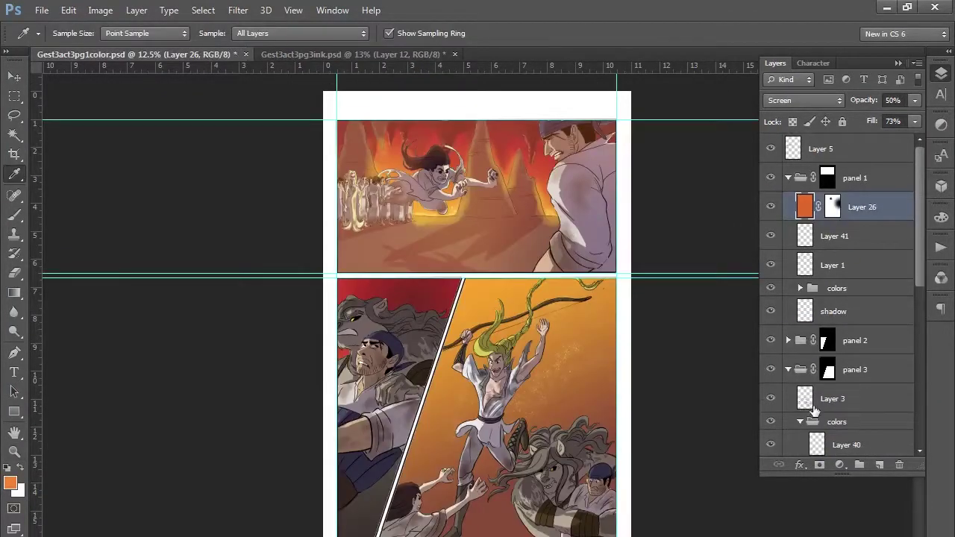
click(789, 369)
click(800, 288)
click(774, 352)
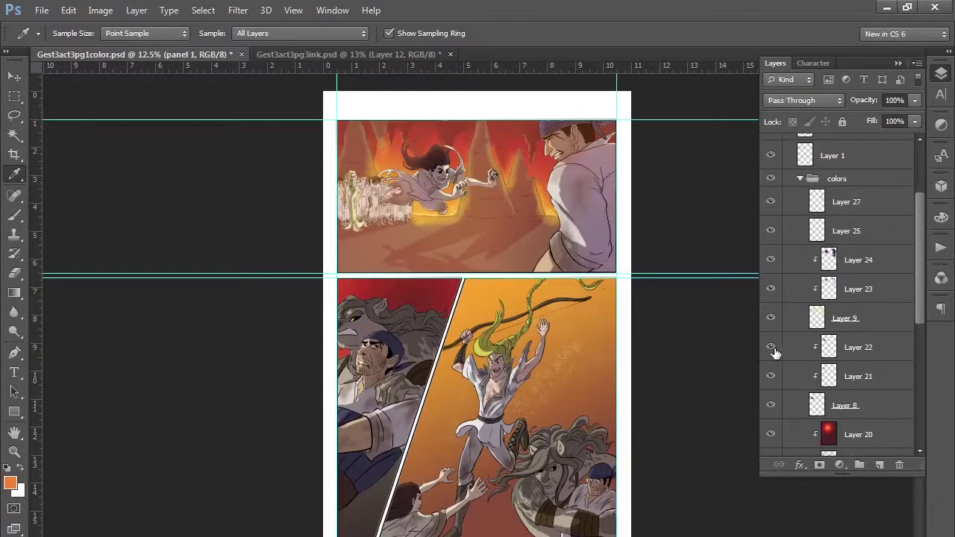
scroll(772, 343, down, 1)
click(770, 274)
click(770, 333)
key(ctrl+Tab)
- Clip Layer 12 to the brown rock colours and select it for shading
right_click(13, 293)
click(71, 308)
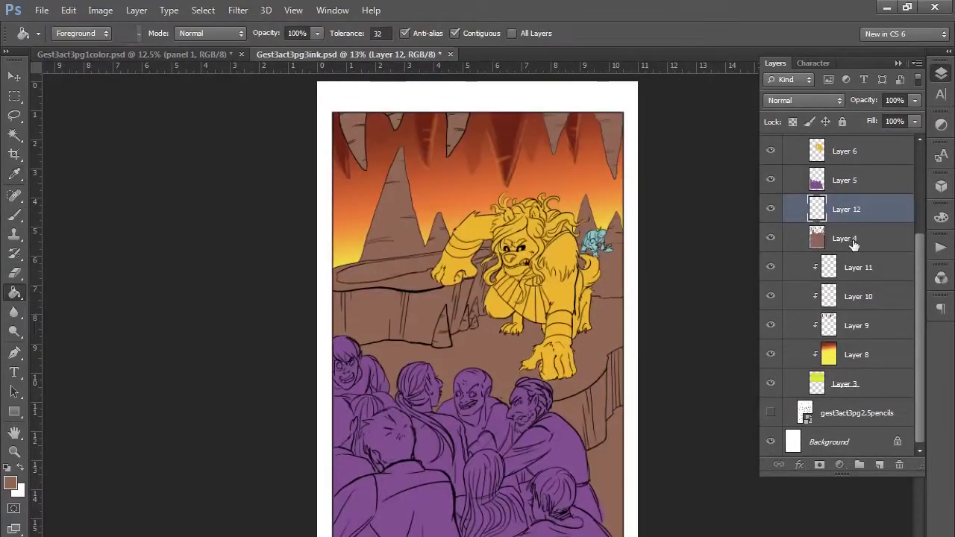
click(847, 239)
key(alt+])
click(608, 401)
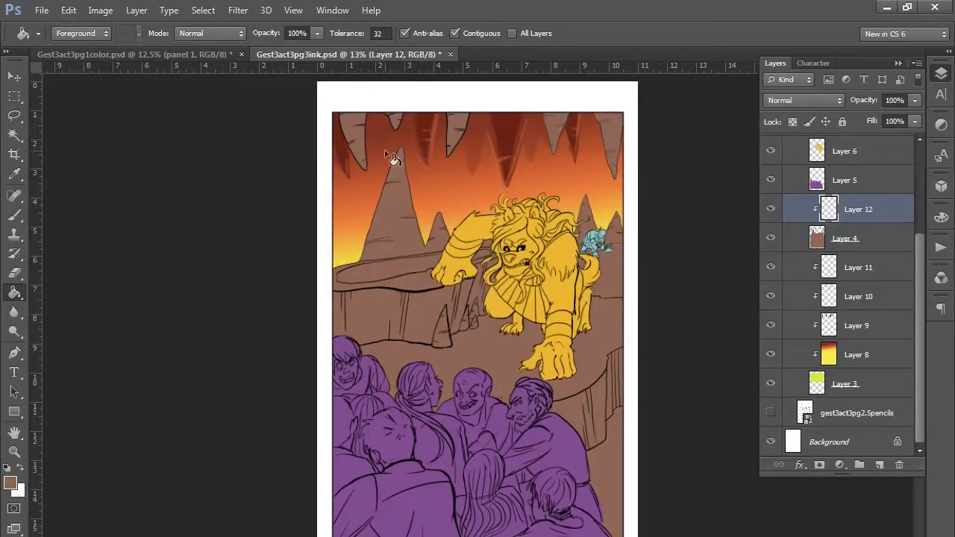
key(ctrl+Tab)
key(ctrl+Tab)
key(b)
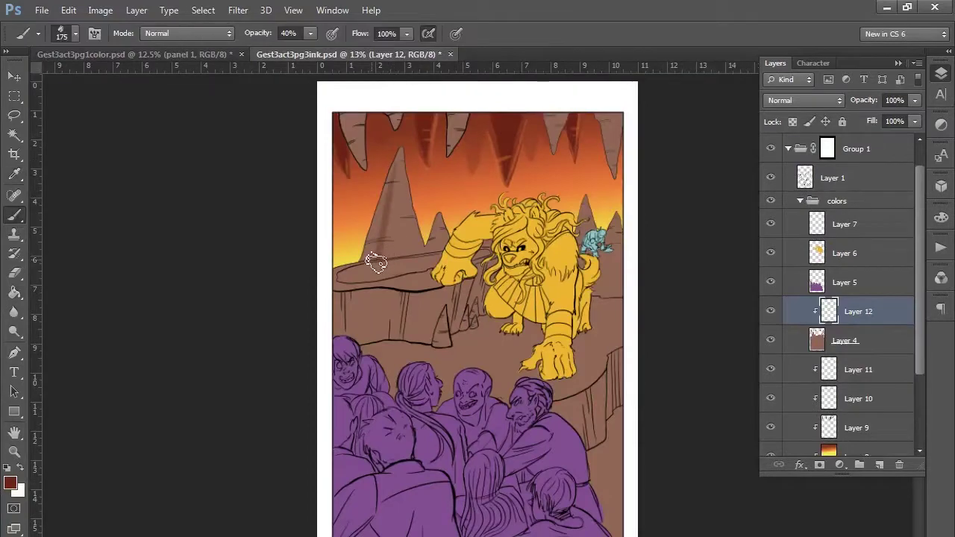
- Zoom into the upper cave and add a new clipped layer for highlights
ctrl+click(445, 241)
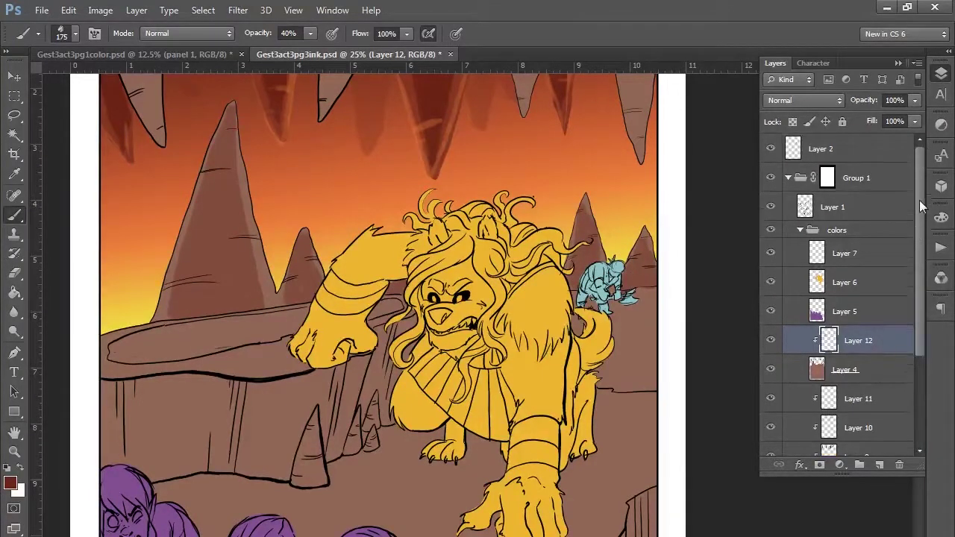
key(F7)
scroll(568, 194, up, 3)
scroll(486, 208, left, 3)
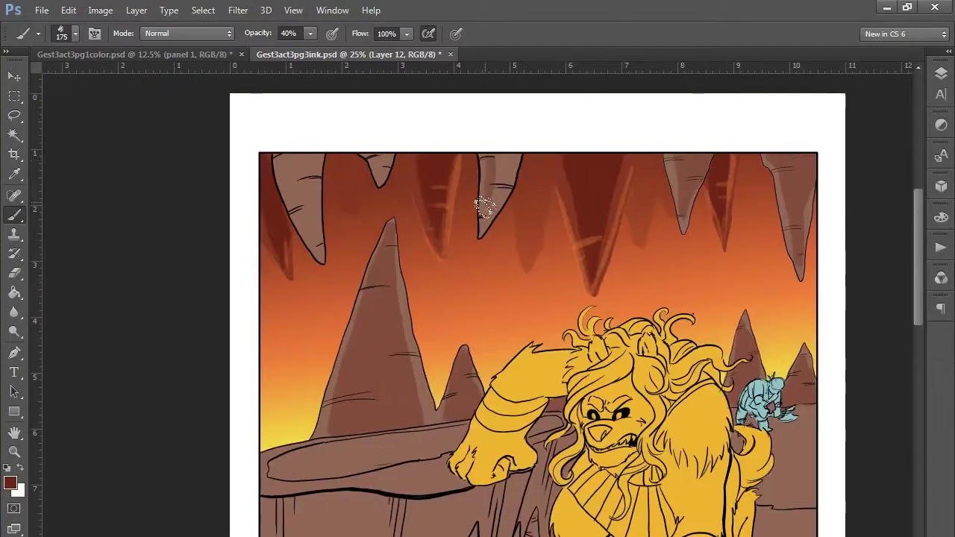
click(942, 75)
key(ctrl+shift+alt+n)
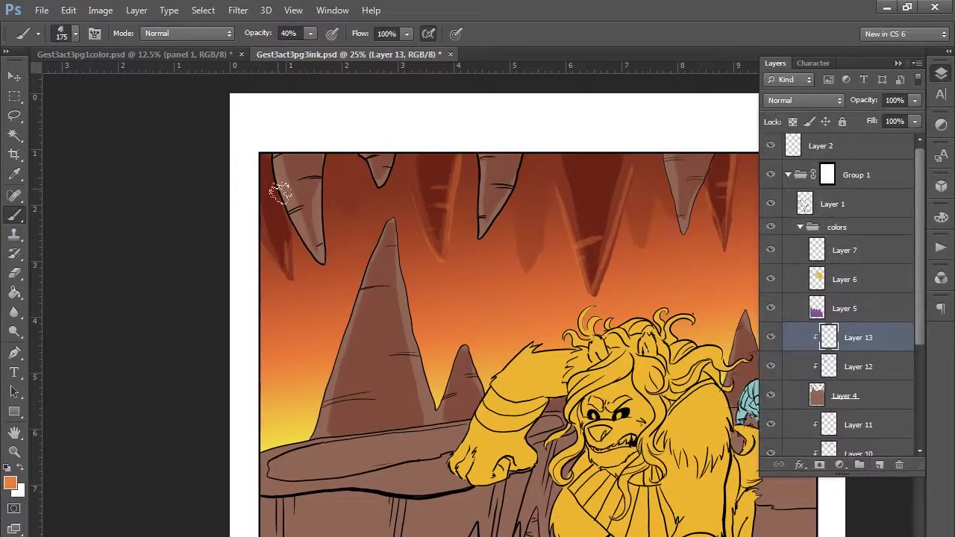
scroll(348, 314, right, 3)
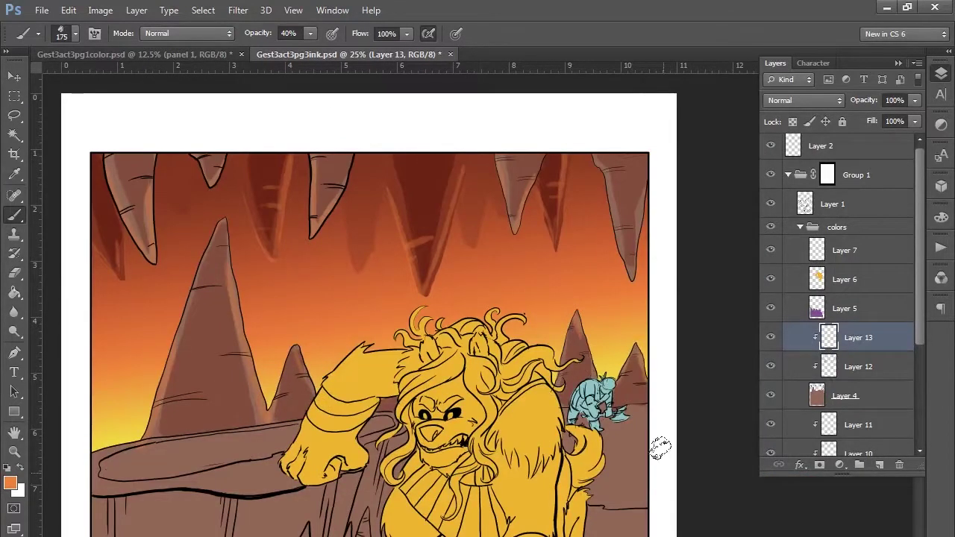
scroll(660, 446, down, 3)
- On Layer 12, brush darker brown on the cliff face and a shadow under the lion's chest
alt+click(366, 284)
key(alt+bracketleft)
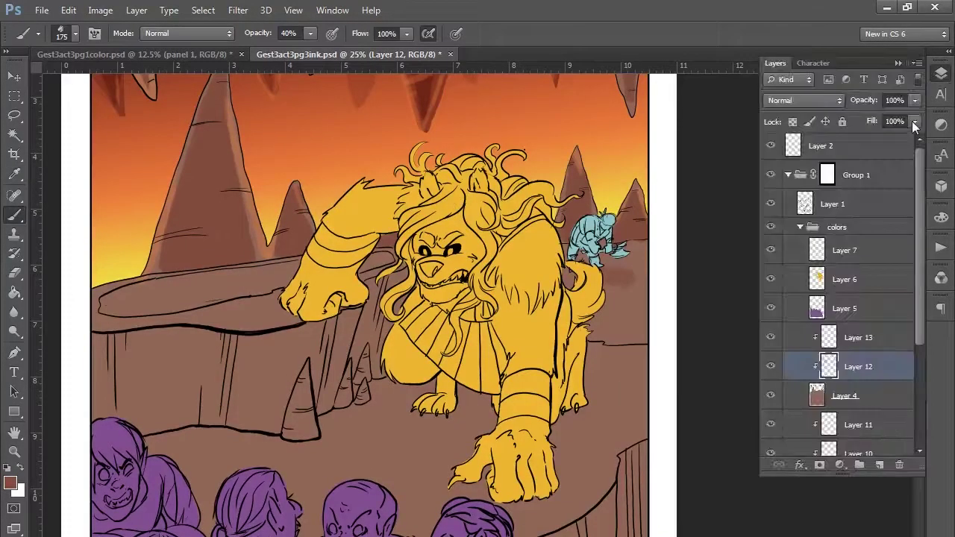
key(5)
key(9)
mouse_move(366, 284)
mouse_down()
mouse_move(340, 409)
mouse_move(432, 489)
mouse_move(505, 430)
mouse_up()
click(68, 10)
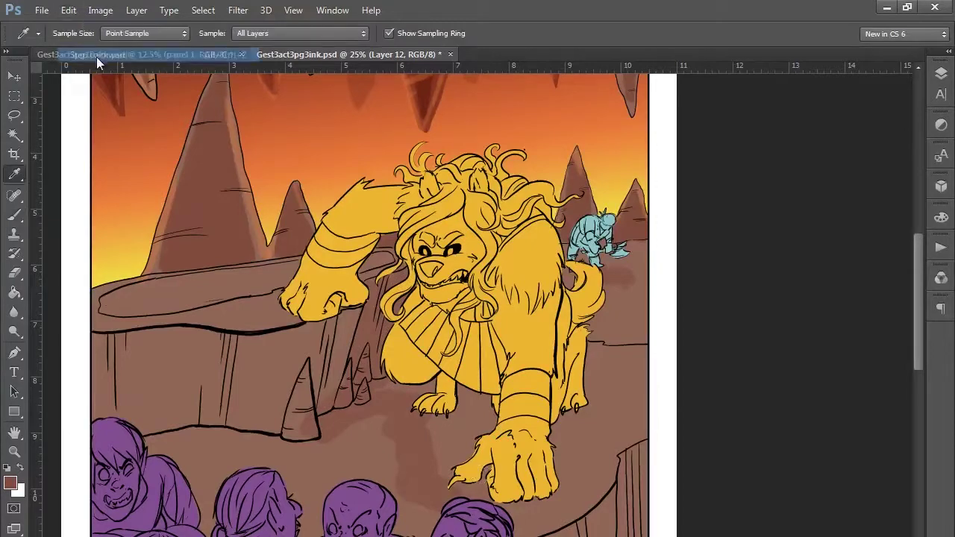
click(224, 34)
mouse_move(281, 333)
mouse_down()
mouse_move(134, 412)
mouse_move(294, 423)
mouse_move(252, 362)
mouse_move(289, 431)
mouse_move(329, 428)
mouse_up()
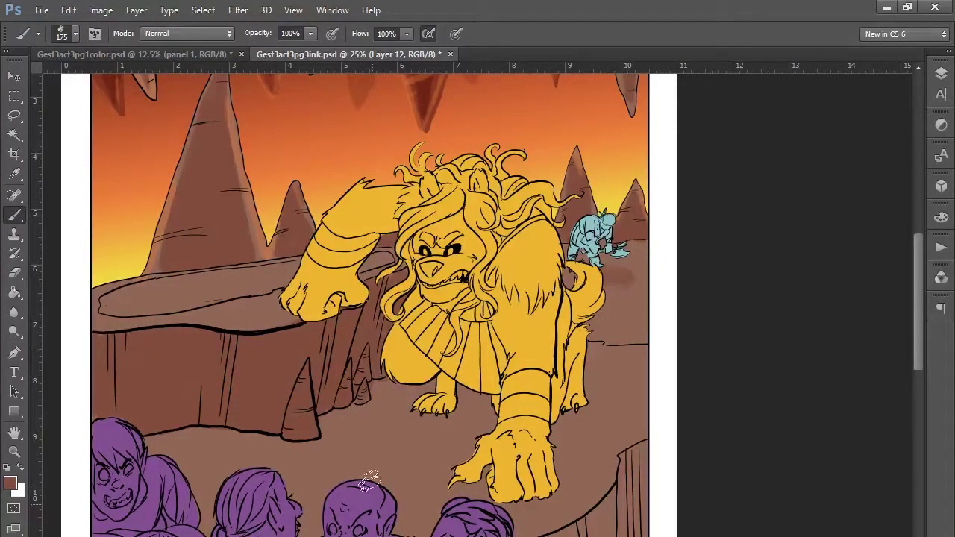
mouse_move(370, 480)
mouse_down()
mouse_move(326, 421)
mouse_move(494, 479)
mouse_move(444, 488)
mouse_move(447, 413)
mouse_move(418, 440)
mouse_up()
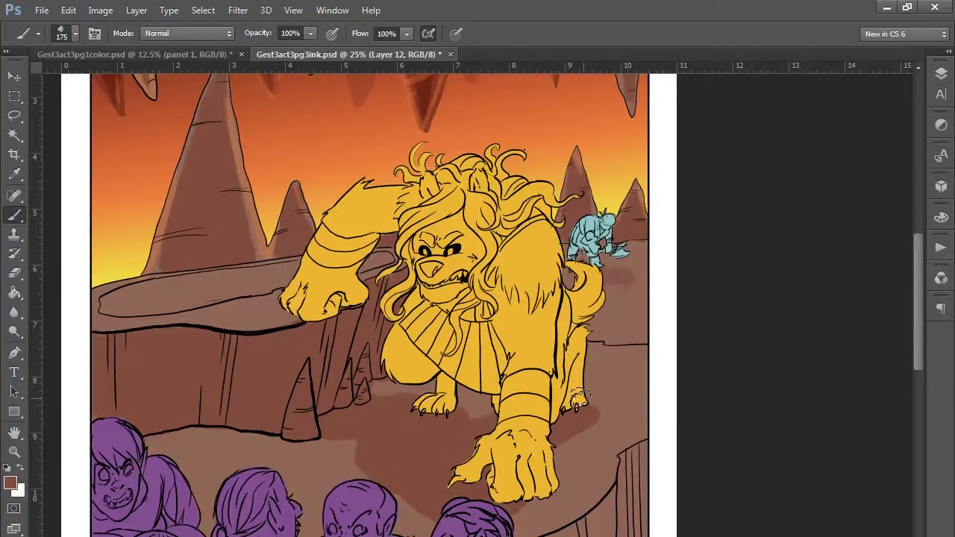
- Erase a small patch, then add a new clipped layer and pick red-orange for the lava
scroll(580, 400, down, 5)
mouse_move(619, 323)
mouse_down()
mouse_move(534, 390)
mouse_move(615, 335)
mouse_up()
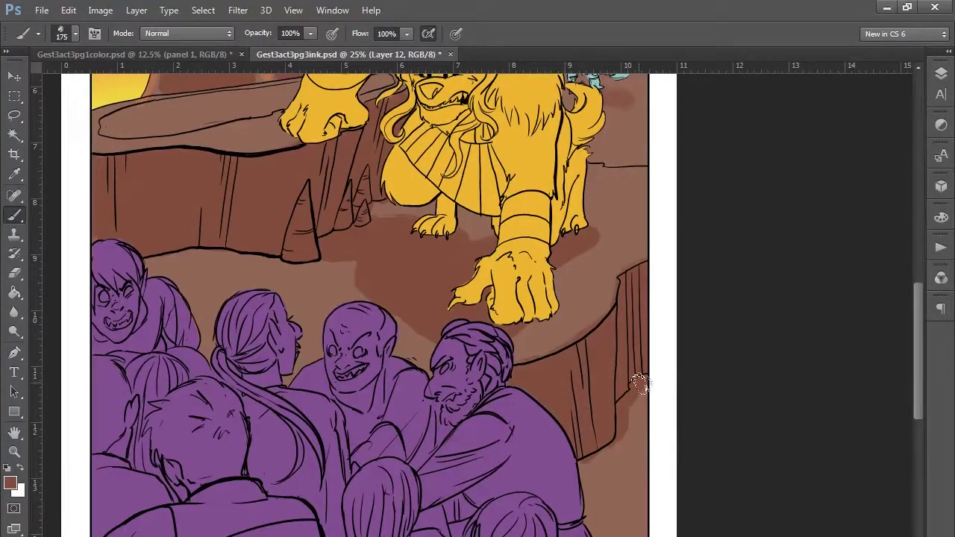
key(e)
scroll(550, 352, up, 6)
key(b)
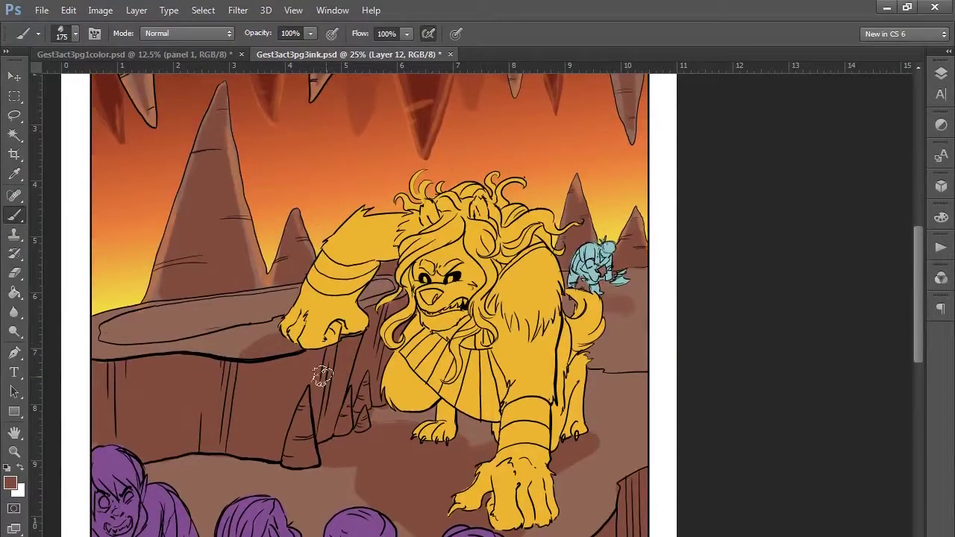
key(F7)
key(ctrl+shift+alt+n)
click(11, 483)
- Paint the lava pool on the left ledge dark red, replacing a first red-orange stroke
click(580, 192)
drag(182, 316, 127, 319)
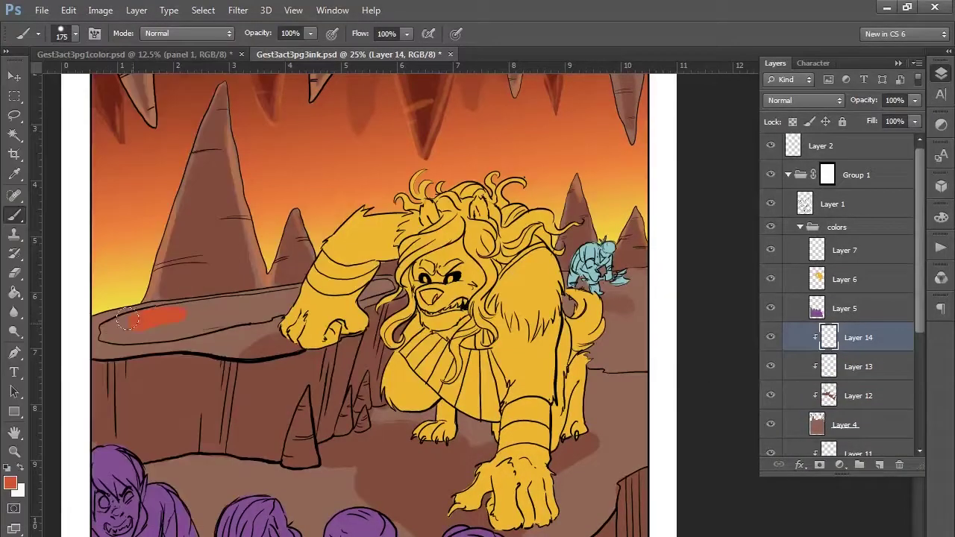
key(ctrl+z)
click(11, 483)
click(580, 192)
drag(242, 306, 142, 315)
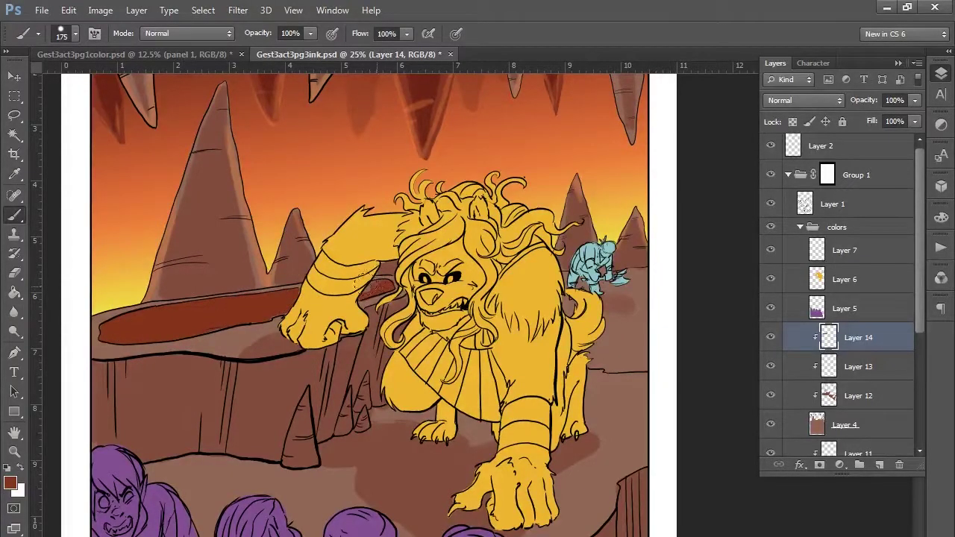
- Fit the whole page in view and switch to a soft 80 px brush
key(z)
click(452, 34)
key(alt+[)
key(alt+[)
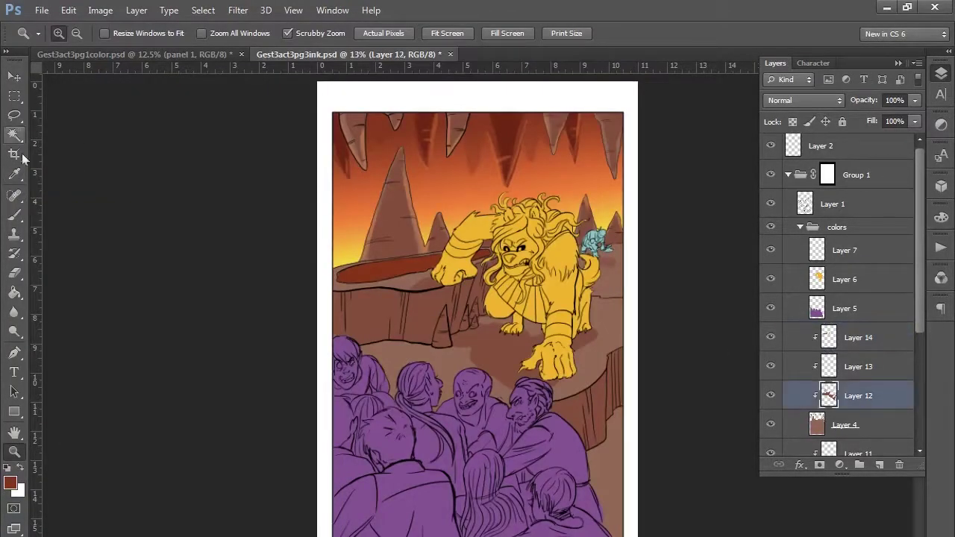
key(b)
key(F5)
key(F5)
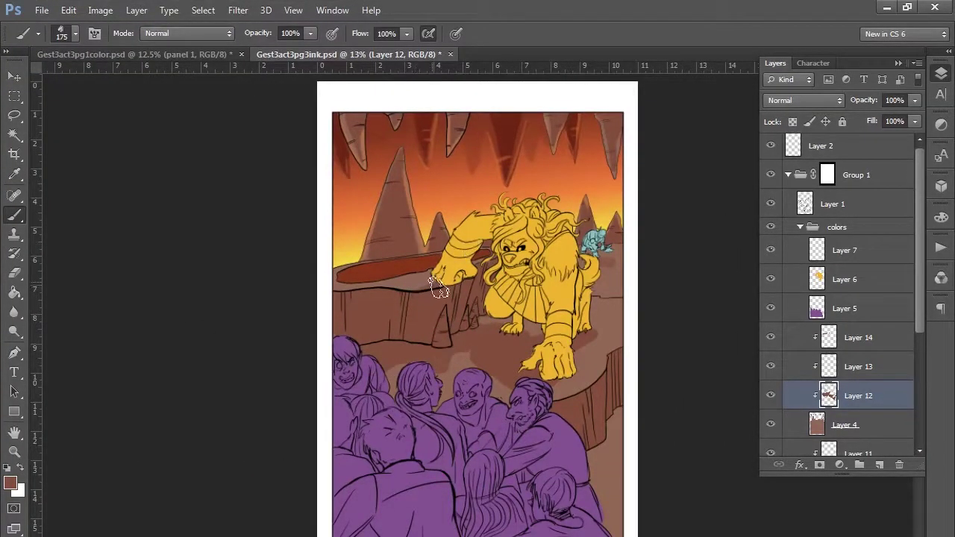
key(F5)
click(122, 422)
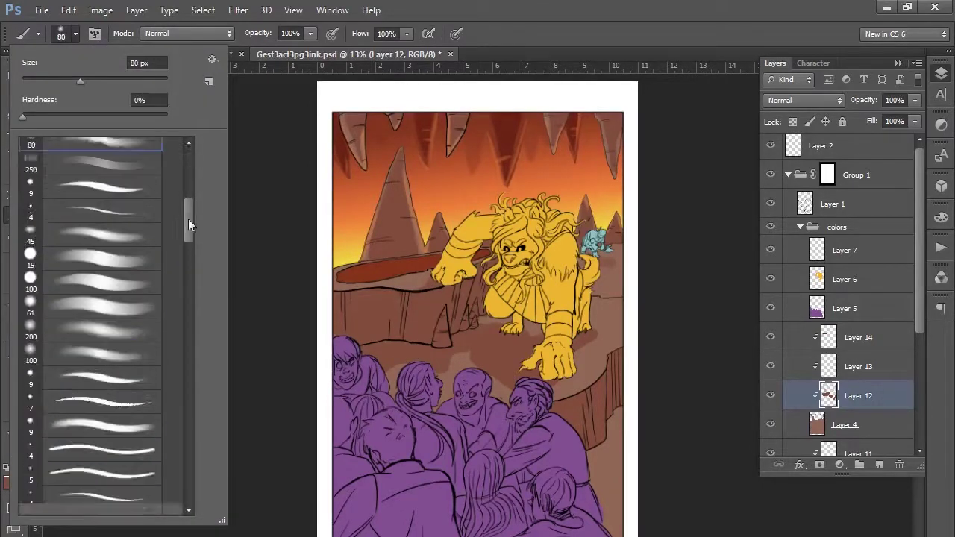
drag(187, 224, 194, 314)
key(F5)
- Sample the cave's orange and add a haze layer above the lava at 53% brush strength
key(alt+bracketright)
key(alt+bracketright)
click(874, 461)
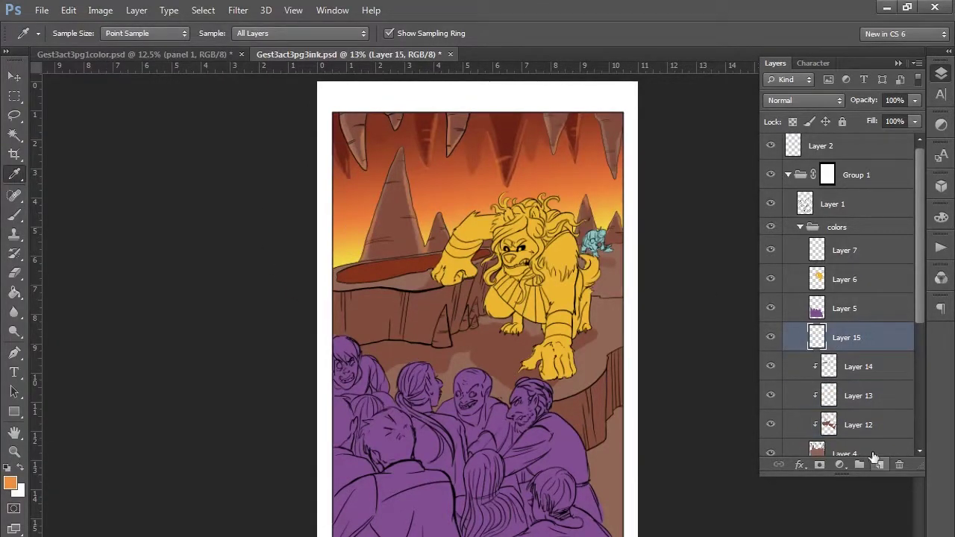
ctrl+click(438, 187)
key(5)
key(3)
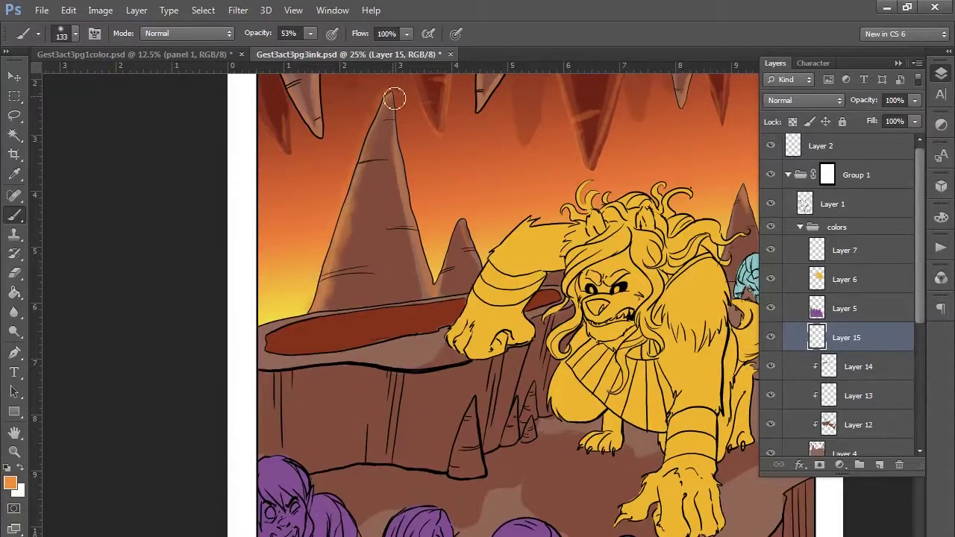
scroll(548, 280, right, 5)
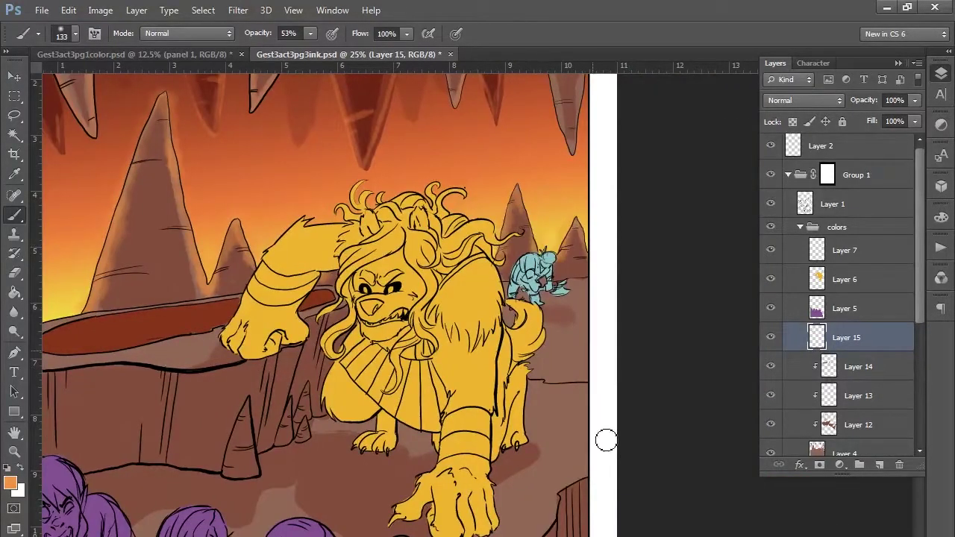
- Add a clipped layer above the Layer 5 crowd colours and choose a light skin tone
key(z)
alt+click(607, 440)
click(849, 308)
click(880, 464)
key(b)
key(F5)
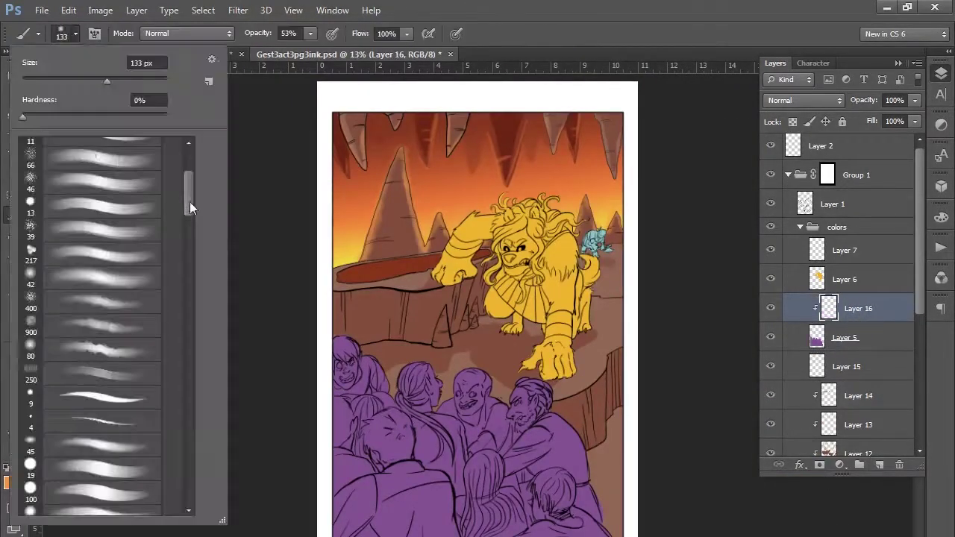
key(F5)
key(ctrl+plus)
key(ctrl+plus)
click(10, 483)
click(246, 225)
key(Return)
- Paint skin tone on the bald central face and the right figure's face on Layer 16
drag(444, 257, 431, 209)
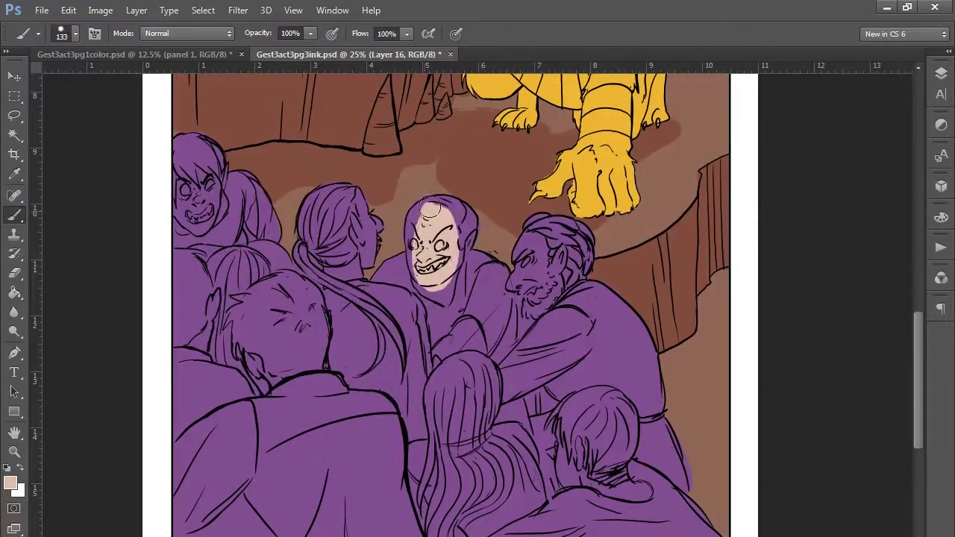
key(F7)
key(ctrl+plus)
key(ctrl+plus)
key(alt+bracketleft)
key(g)
alt+click(365, 391)
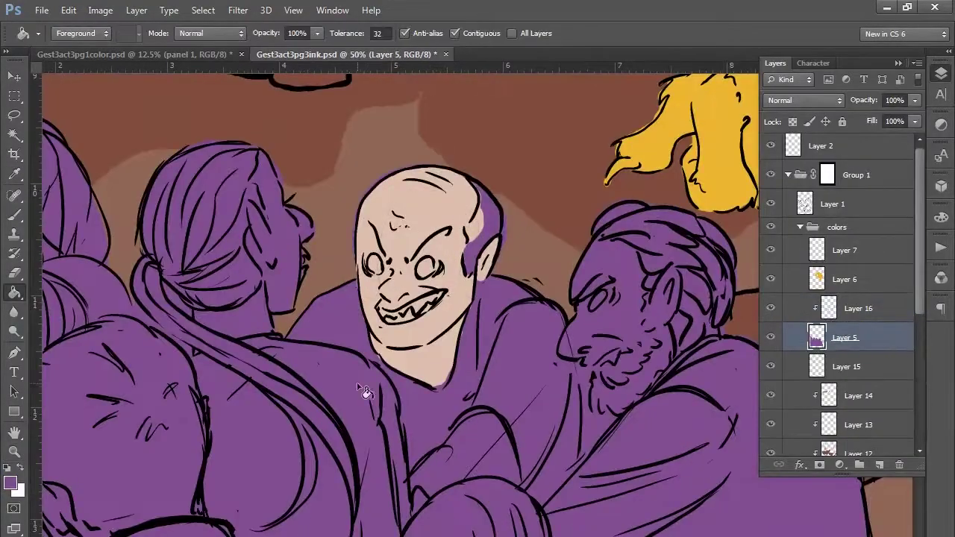
key(alt+bracketright)
key(i)
click(434, 298)
click(11, 483)
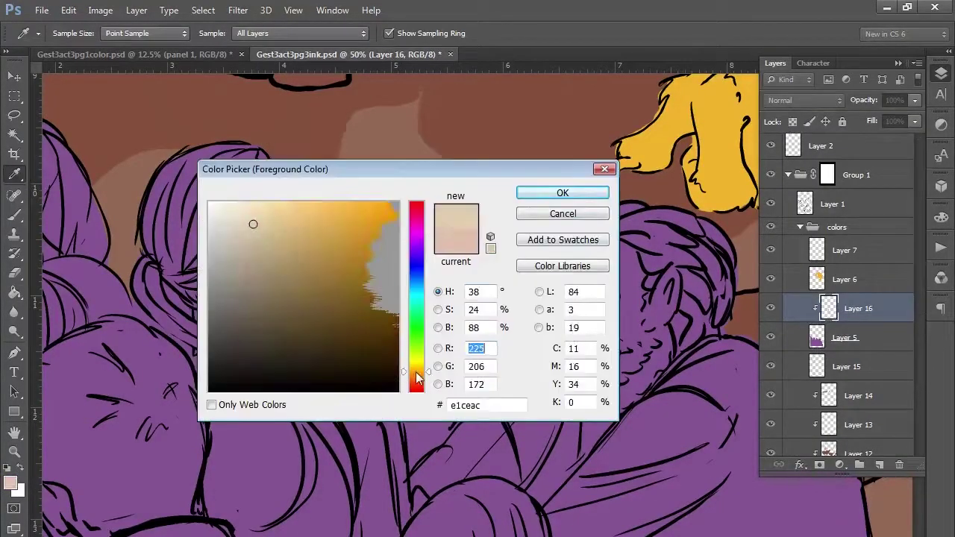
key(Return)
key(b)
mouse_move(604, 254)
mouse_down()
mouse_move(597, 328)
mouse_move(634, 246)
mouse_move(672, 298)
mouse_move(672, 381)
mouse_move(799, 411)
mouse_up()
- Sample the bald face's pinkish skin and paint the left figure's face and ear
key(F7)
scroll(478, 298, down, 5)
scroll(478, 299, up, 5)
scroll(478, 298, left, 5)
alt+click(697, 161)
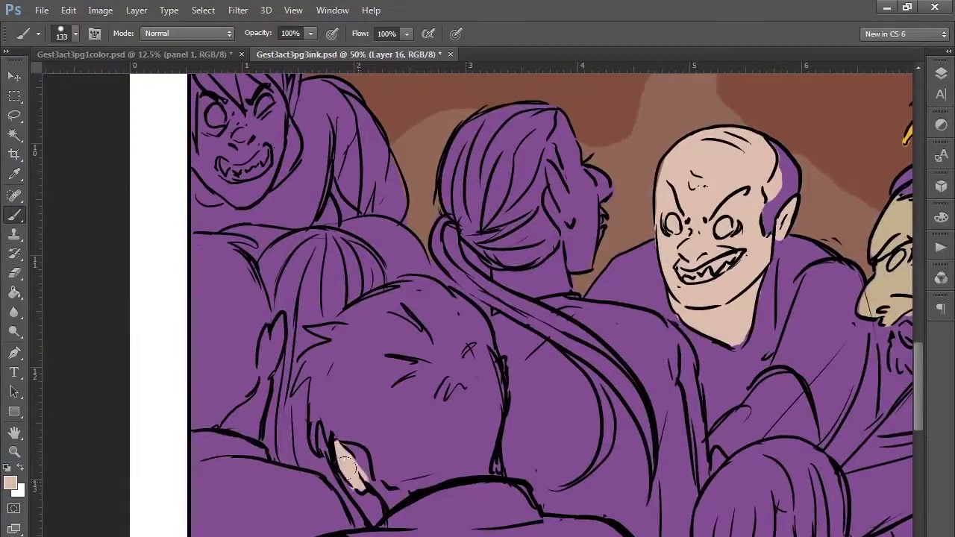
key(i)
click(10, 483)
key(Return)
key(b)
drag(277, 321, 223, 401)
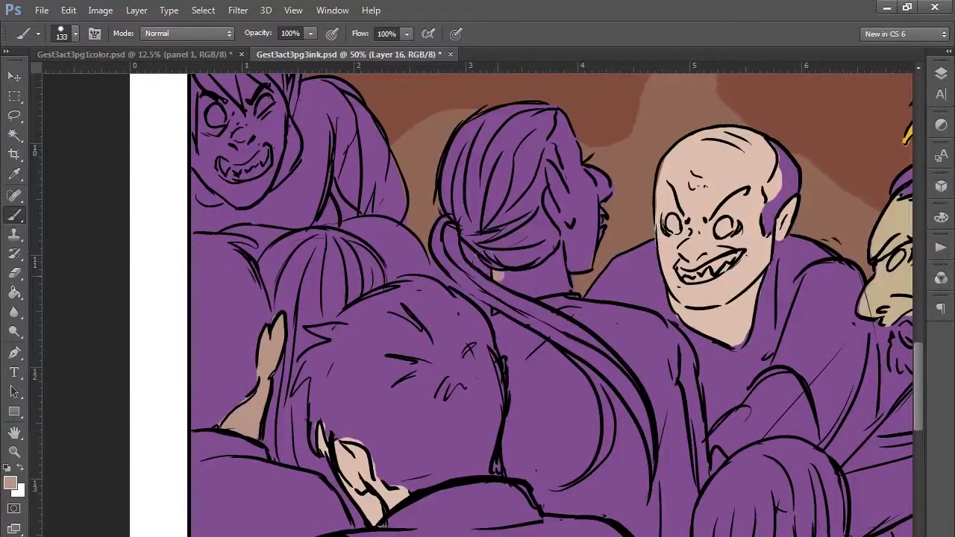
mouse_move(496, 261)
mouse_down()
mouse_move(560, 186)
mouse_move(597, 194)
mouse_move(586, 254)
mouse_up()
scroll(478, 299, right, 3)
scroll(478, 299, up, 3)
scroll(477, 299, left, 4)
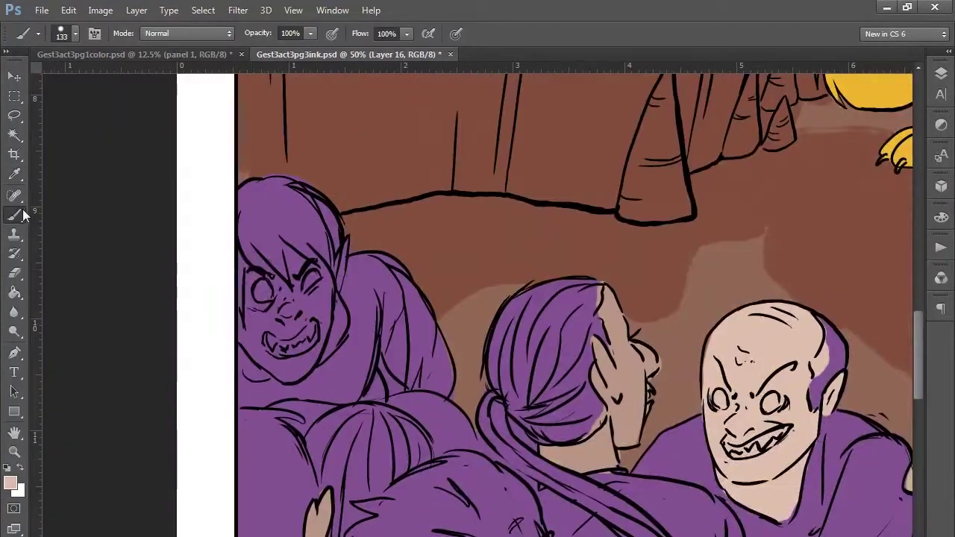
drag(250, 269, 321, 329)
- Switch to a pale cream and cover the left figure's collar, shoulder and arm
key(i)
click(12, 482)
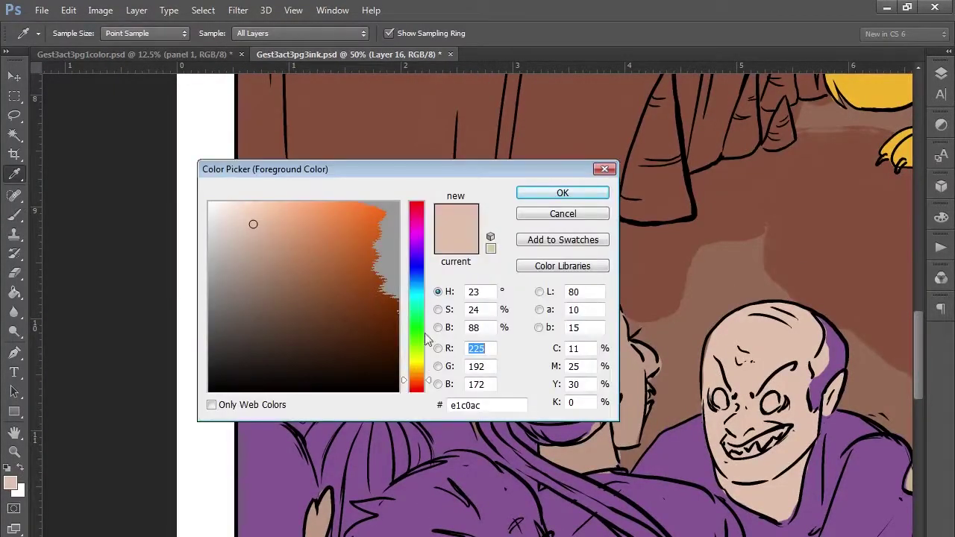
key(Return)
key(b)
drag(360, 298, 349, 321)
drag(250, 396, 365, 324)
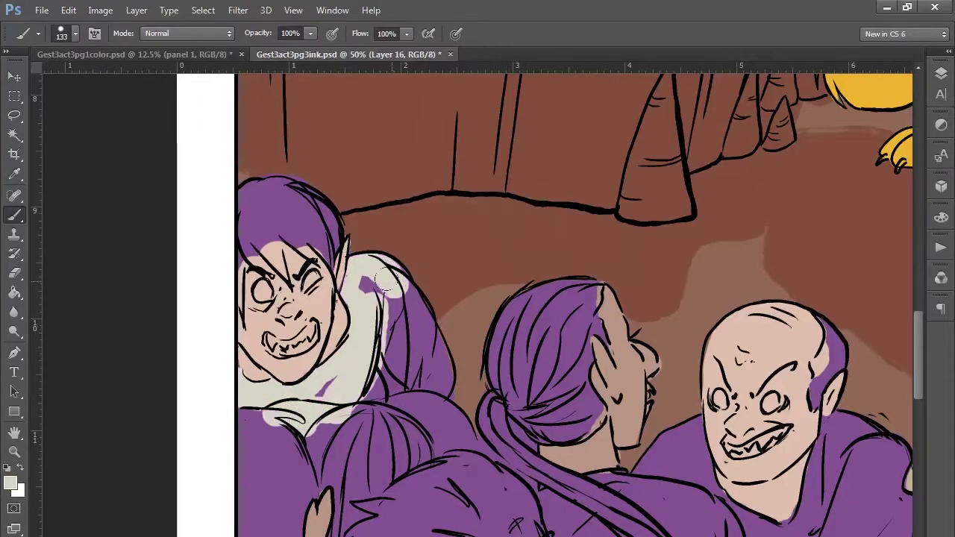
mouse_move(383, 280)
mouse_down()
mouse_move(354, 372)
mouse_move(448, 418)
mouse_up()
- Brush cream robes over the remaining figures' bodies, leaving their hair purple
scroll(448, 299, down, 5)
mouse_move(552, 262)
mouse_down()
mouse_move(672, 418)
mouse_move(709, 373)
mouse_move(683, 232)
mouse_move(642, 403)
mouse_move(485, 298)
mouse_move(582, 217)
mouse_move(388, 485)
mouse_move(537, 299)
mouse_move(657, 447)
mouse_up()
scroll(683, 231, right, 5)
scroll(343, 399, right, 5)
scroll(657, 447, down, 4)
drag(657, 388, 746, 523)
scroll(647, 359, down, 4)
mouse_move(647, 359)
mouse_down()
mouse_move(493, 447)
mouse_move(462, 257)
mouse_move(418, 373)
mouse_move(377, 437)
mouse_up()
scroll(377, 439, left, 6)
mouse_move(425, 416)
mouse_down()
mouse_move(186, 418)
mouse_move(149, 246)
mouse_move(150, 463)
mouse_up()
scroll(150, 462, up, 4)
scroll(149, 463, left, 5)
drag(336, 366, 275, 492)
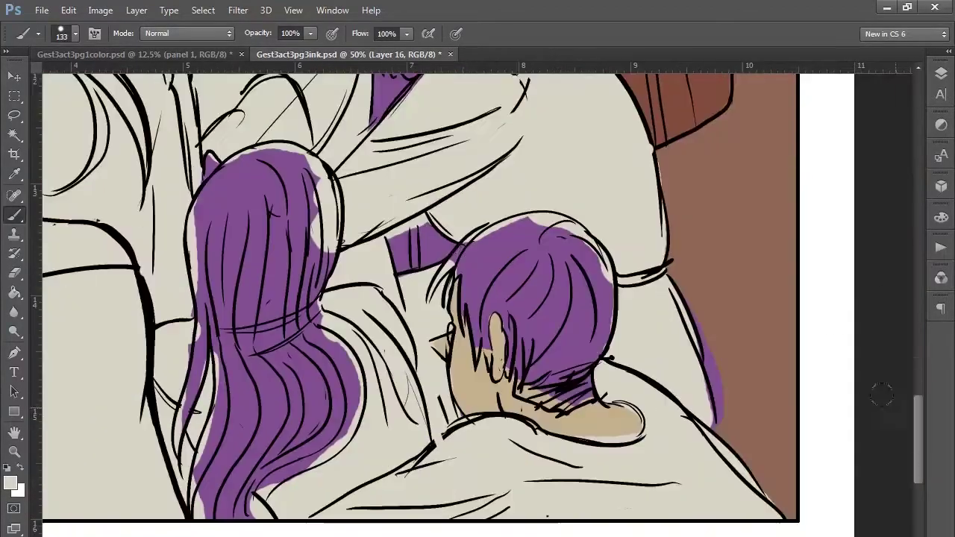
scroll(418, 299, up, 5)
- Zoom in on the lower-right figures and paint the long-haired figure's hair olive green
key(z)
click(457, 33)
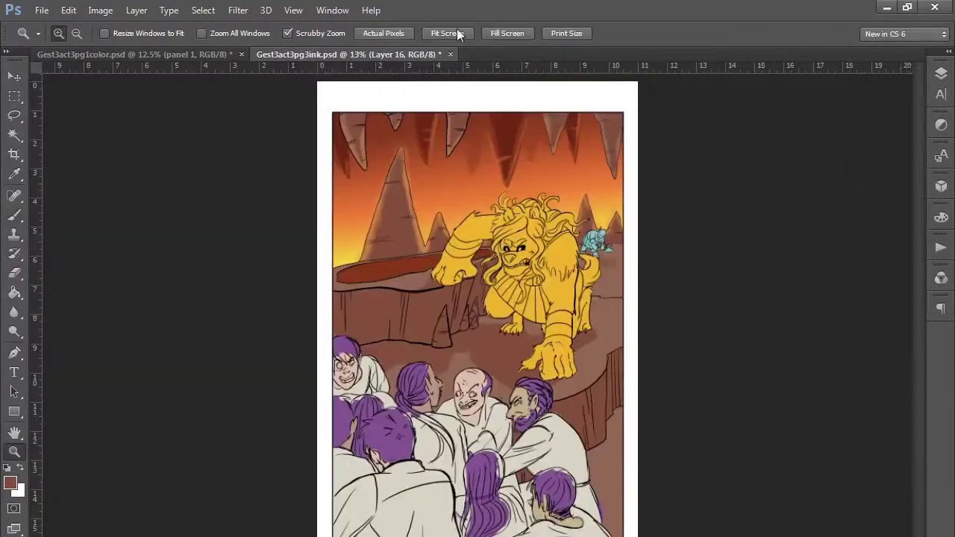
key(F7)
click(612, 498)
key(alt+bracketright)
key(b)
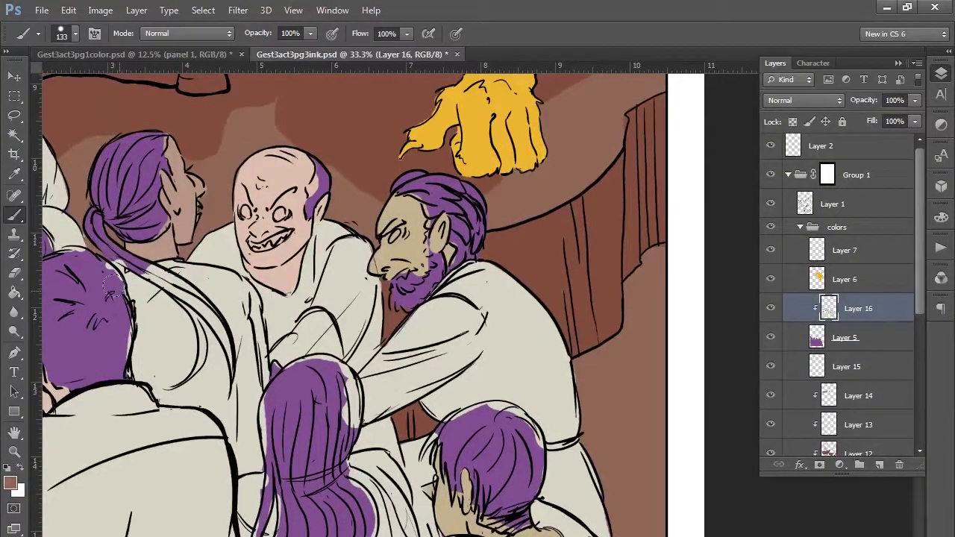
click(320, 238)
click(577, 192)
drag(306, 381, 313, 492)
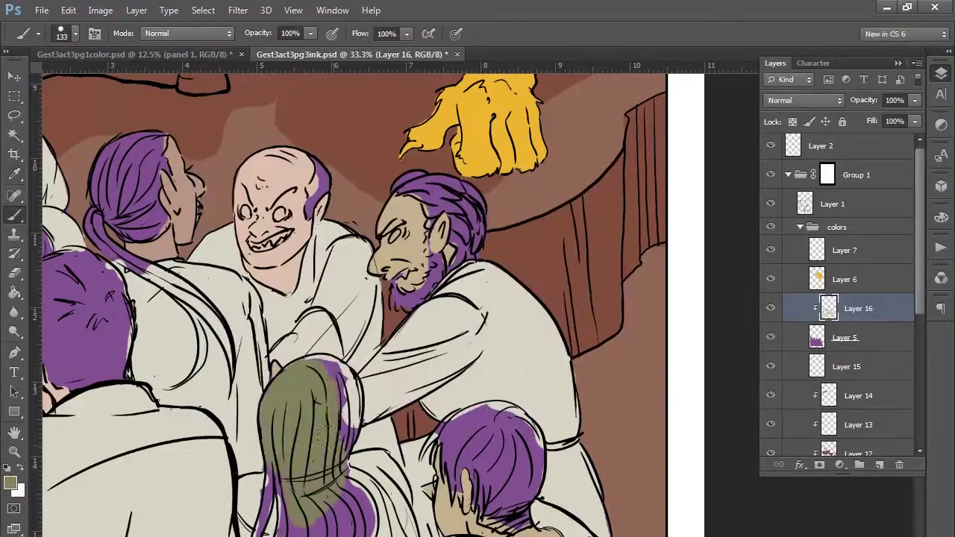
drag(350, 388, 261, 452)
key(F7)
scroll(355, 298, down, 3)
drag(329, 343, 287, 407)
drag(358, 374, 268, 437)
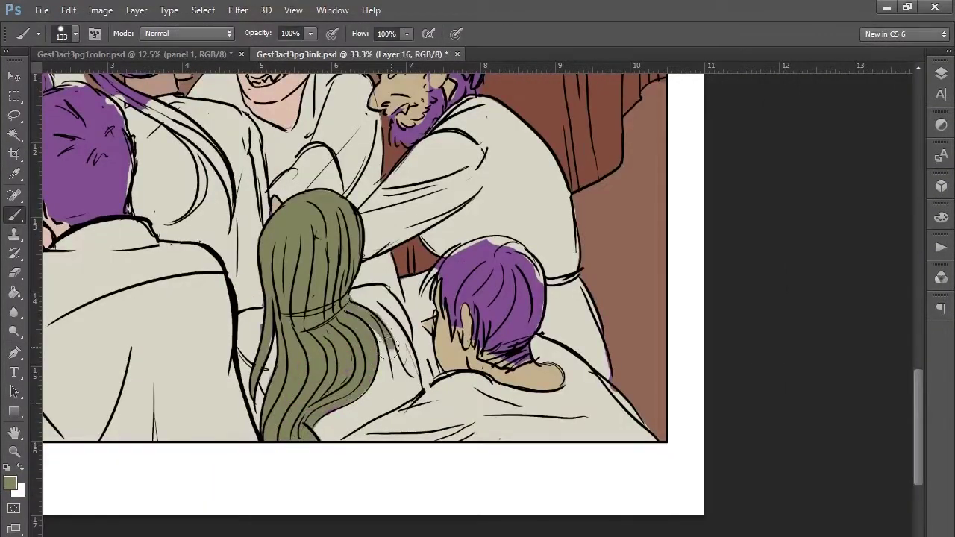
scroll(354, 299, up, 3)
- Paint the lower-right figure's hair yellow-green and touch up its edge in the cream robe colour
key(i)
click(10, 484)
click(342, 249)
click(563, 192)
key(b)
mouse_move(440, 410)
mouse_down()
mouse_move(471, 477)
mouse_move(522, 448)
mouse_move(523, 523)
mouse_up()
key(i)
click(553, 447)
key(b)
drag(544, 461, 528, 494)
- Paint the bearded man's beard and hair and the ponytail woman's hair dark brown
alt+click(312, 156)
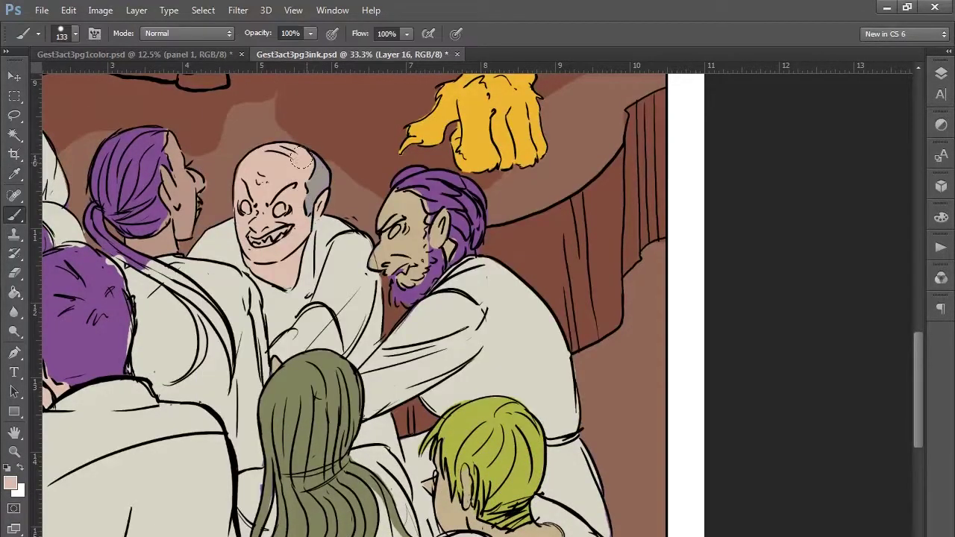
mouse_move(392, 295)
mouse_down()
mouse_move(423, 230)
mouse_move(474, 235)
mouse_move(421, 223)
mouse_up()
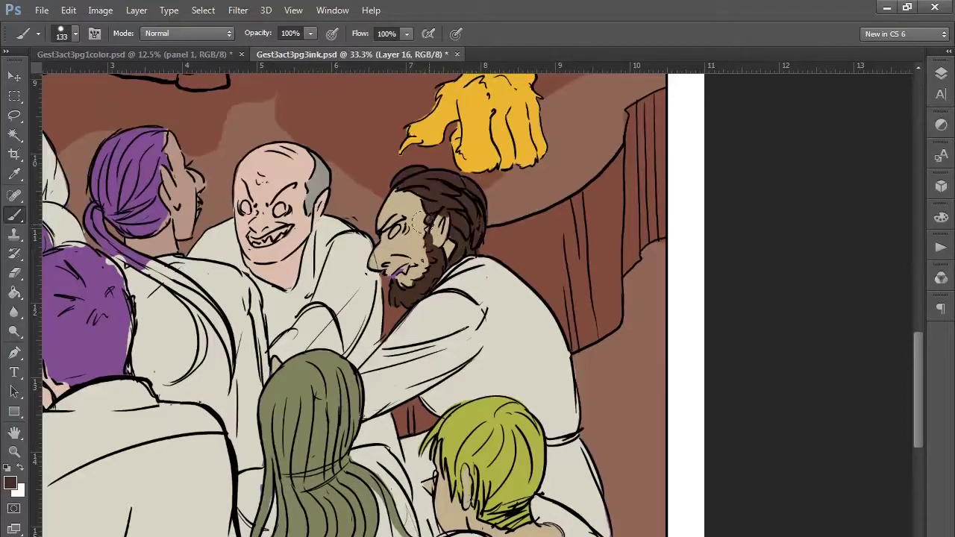
drag(224, 299, 505, 298)
alt+click(713, 195)
drag(389, 149, 418, 194)
drag(448, 157, 425, 224)
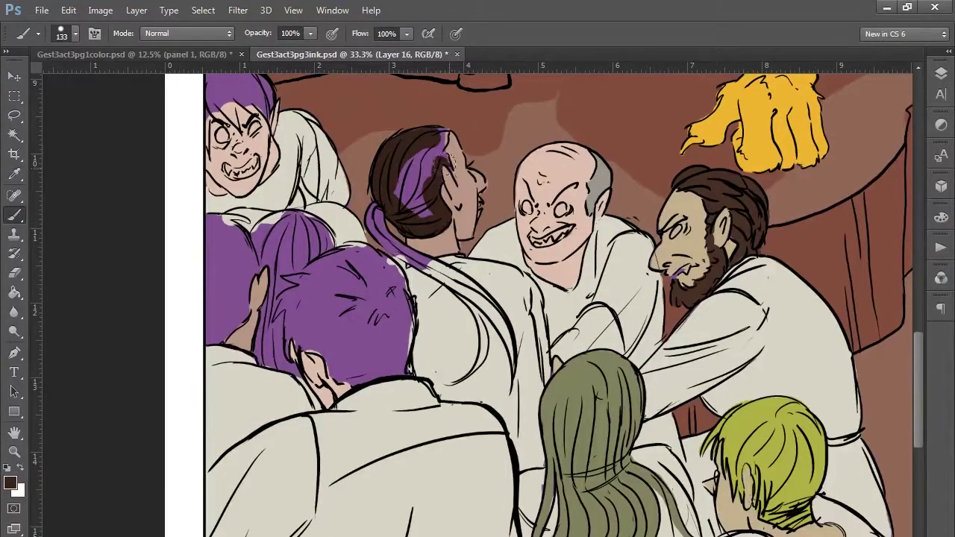
drag(373, 202, 508, 374)
- Recolour the left-side heads' hair dark brown, grey and olive, covering leftover purple
alt+click(754, 429)
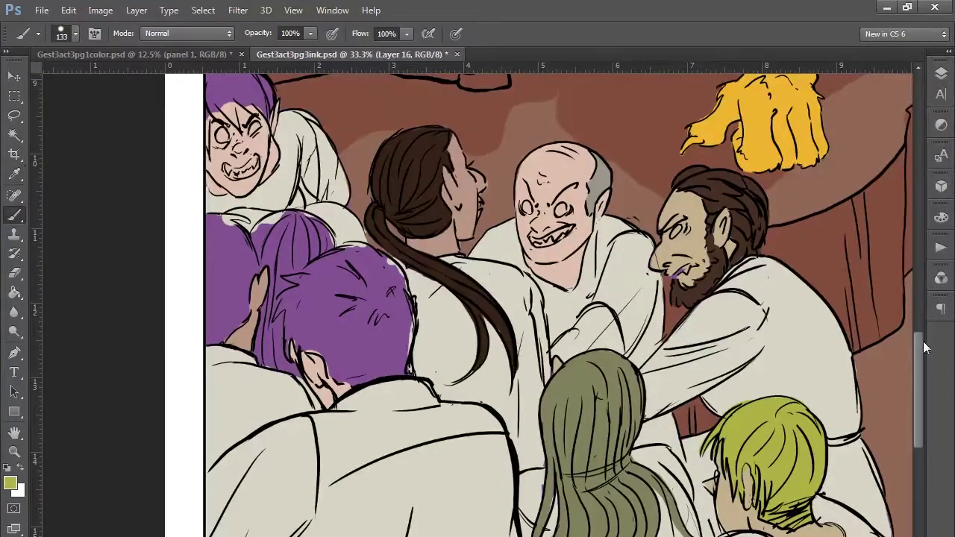
scroll(208, 214, up, 3)
mouse_move(235, 209)
mouse_down()
mouse_move(208, 214)
mouse_move(257, 246)
mouse_up()
alt+click(409, 292)
mouse_move(299, 351)
mouse_down()
mouse_move(315, 370)
mouse_move(263, 372)
mouse_move(311, 383)
mouse_move(283, 523)
mouse_up()
alt+click(600, 332)
mouse_move(220, 366)
mouse_down()
mouse_move(224, 463)
mouse_move(248, 401)
mouse_up()
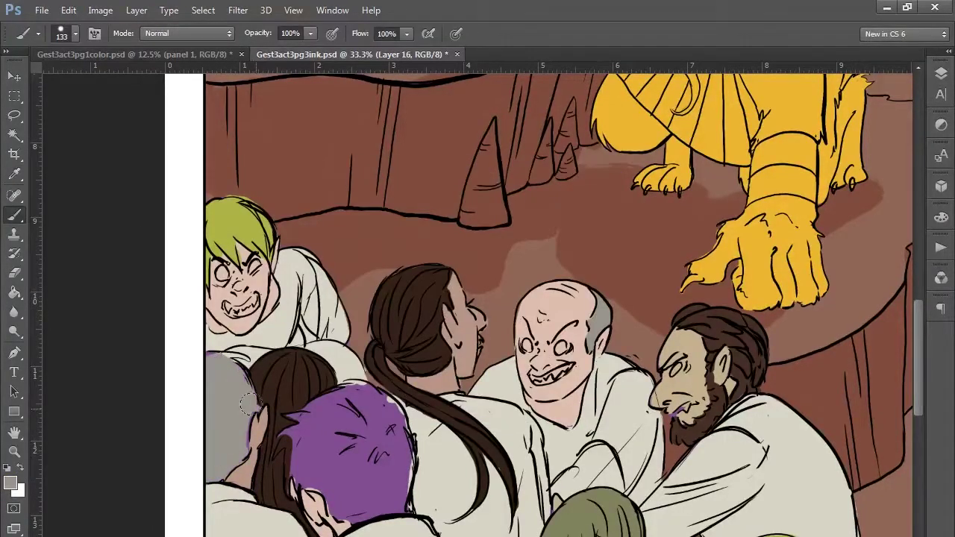
alt+click(687, 374)
mouse_move(321, 418)
mouse_down()
mouse_move(269, 477)
mouse_move(373, 418)
mouse_move(278, 431)
mouse_move(373, 489)
mouse_up()
alt+click(435, 515)
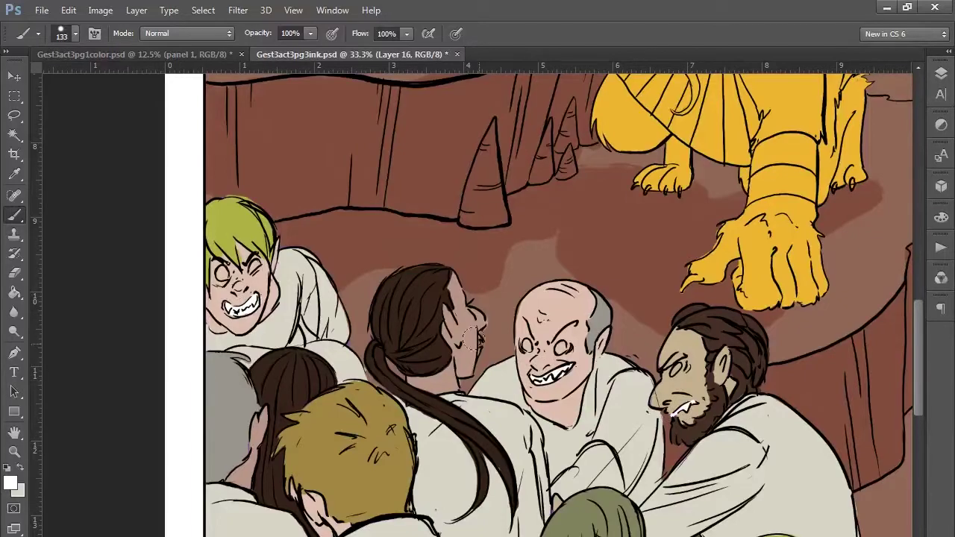
- Dab dark red into the bald man's and green-haired man's eyes, then show the page-one colour file
scroll(472, 339, down, 2)
click(10, 484)
click(360, 335)
click(565, 191)
click(529, 308)
click(556, 309)
click(254, 225)
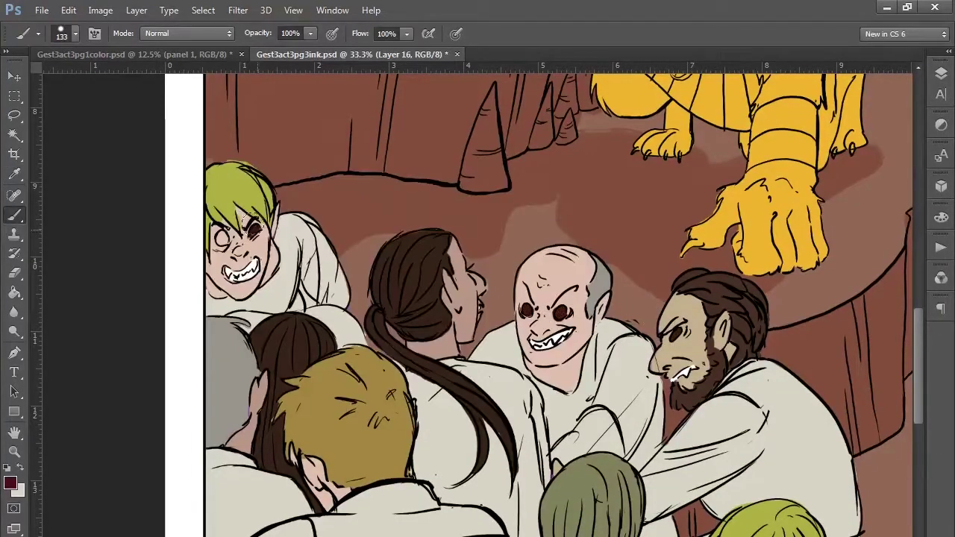
scroll(820, 372, down, 5)
key(ctrl+Tab)
- Sample the lion's grey from the colour page and brush it over the lion's raised arm
key(ctrl+0)
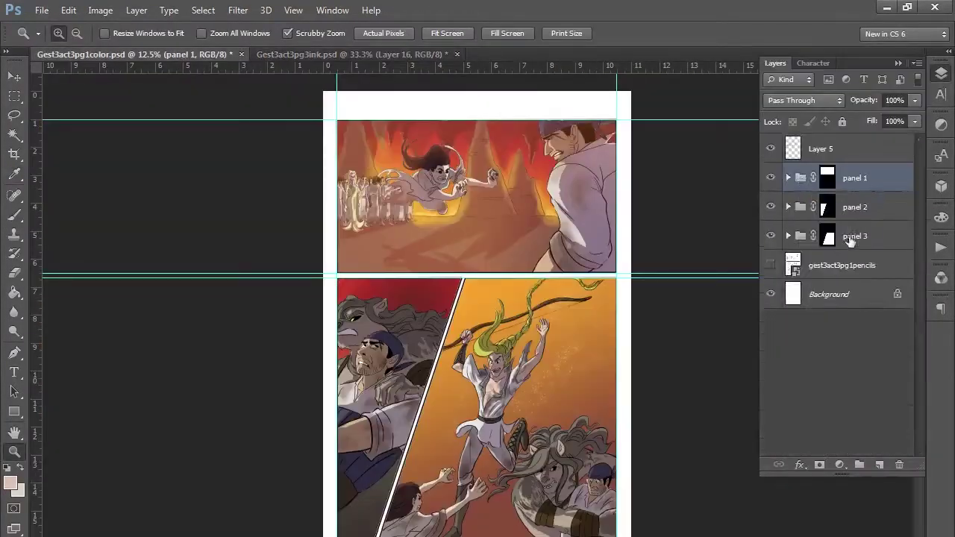
click(859, 379)
click(21, 176)
key(ctrl+Tab)
key(b)
mouse_move(286, 221)
mouse_down()
mouse_move(298, 238)
mouse_move(388, 195)
mouse_move(298, 265)
mouse_move(403, 418)
mouse_move(478, 224)
mouse_move(567, 447)
mouse_up()
scroll(523, 373, down, 5)
mouse_move(522, 358)
mouse_down()
mouse_move(463, 410)
mouse_move(627, 224)
mouse_up()
drag(919, 283, 919, 266)
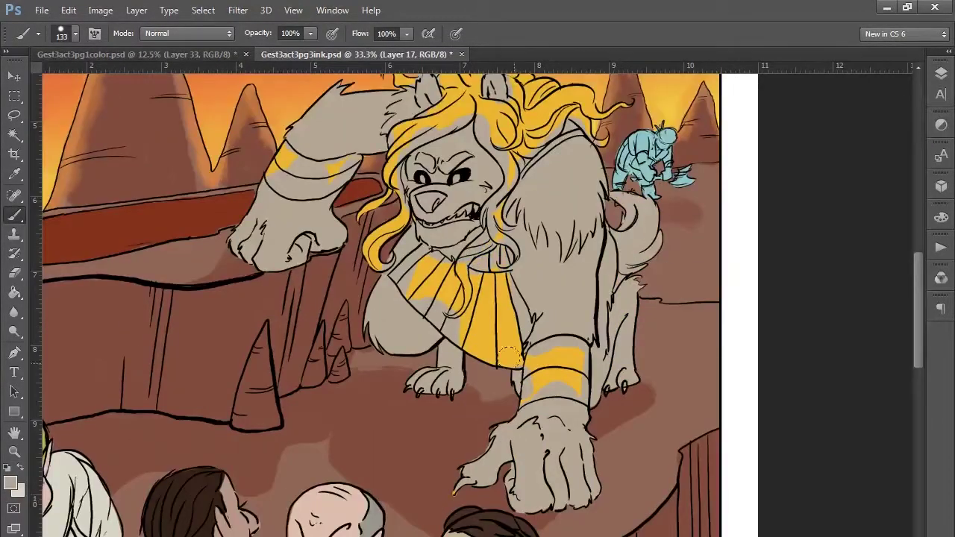
click(942, 73)
key(ctrl+Tab)
key(ctrl+Tab)
mouse_move(497, 236)
mouse_down()
mouse_move(457, 271)
mouse_move(451, 313)
mouse_up()
scroll(456, 246, up, 3)
drag(430, 205, 409, 217)
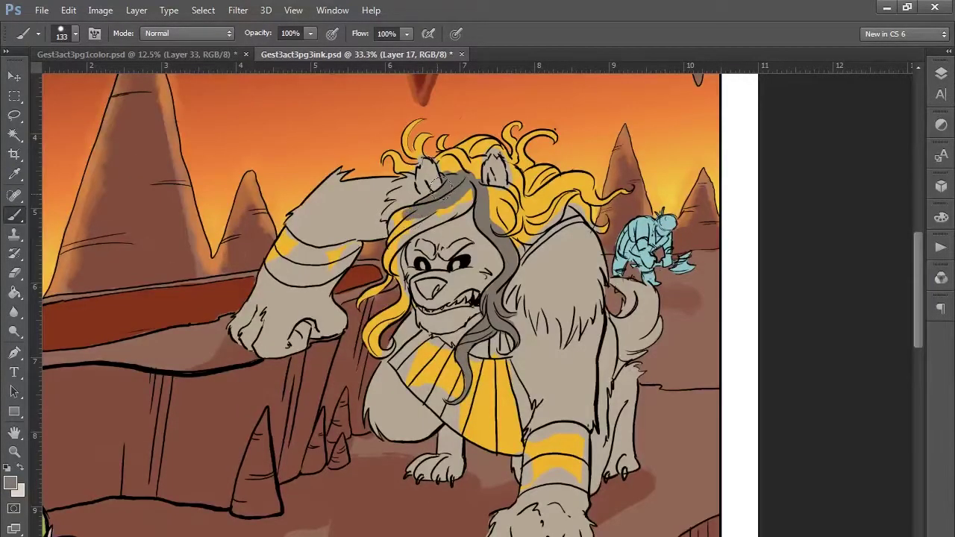
- Cover the lion's yellow mane in grey and add dark grey patches on its shoulder and side
mouse_move(436, 183)
mouse_down()
mouse_move(382, 278)
mouse_move(372, 351)
mouse_up()
mouse_move(492, 168)
mouse_down()
mouse_move(523, 224)
mouse_move(533, 192)
mouse_move(590, 196)
mouse_move(462, 149)
mouse_move(400, 144)
mouse_move(388, 153)
mouse_up()
mouse_move(556, 239)
mouse_down()
mouse_move(576, 254)
mouse_move(590, 314)
mouse_move(522, 339)
mouse_up()
drag(429, 276, 480, 231)
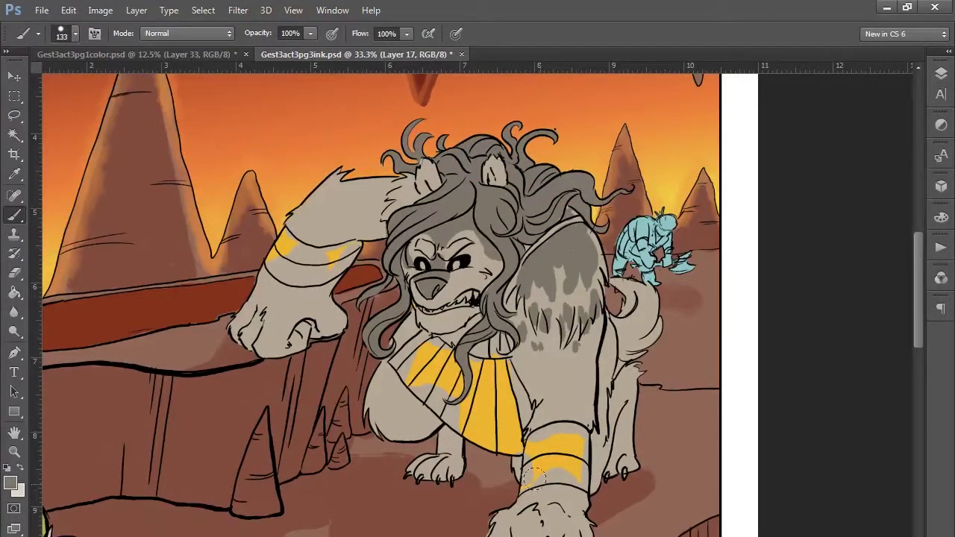
drag(291, 273, 250, 339)
drag(396, 170, 377, 210)
scroll(384, 210, down, 5)
drag(552, 294, 533, 403)
drag(574, 336, 590, 396)
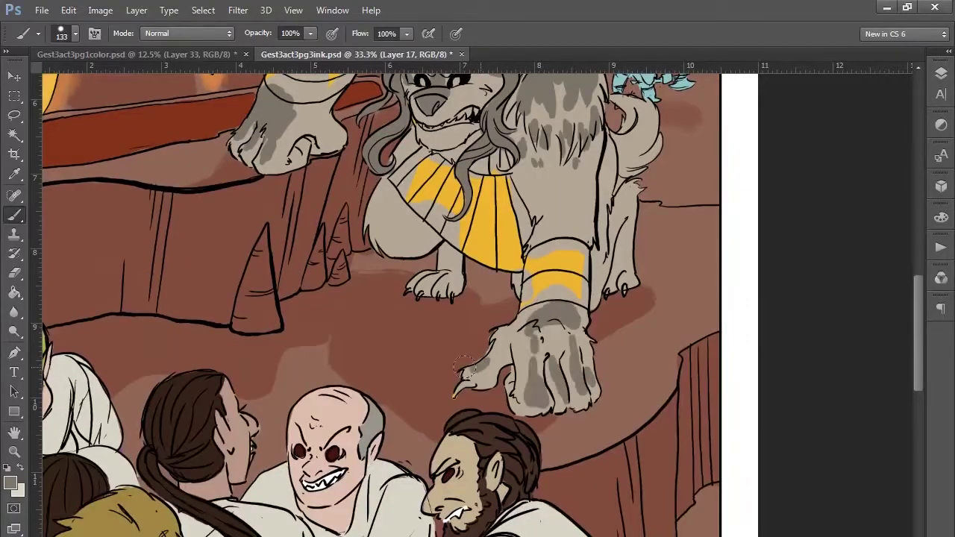
drag(463, 366, 478, 351)
scroll(470, 359, up, 3)
drag(373, 310, 377, 370)
drag(377, 369, 437, 377)
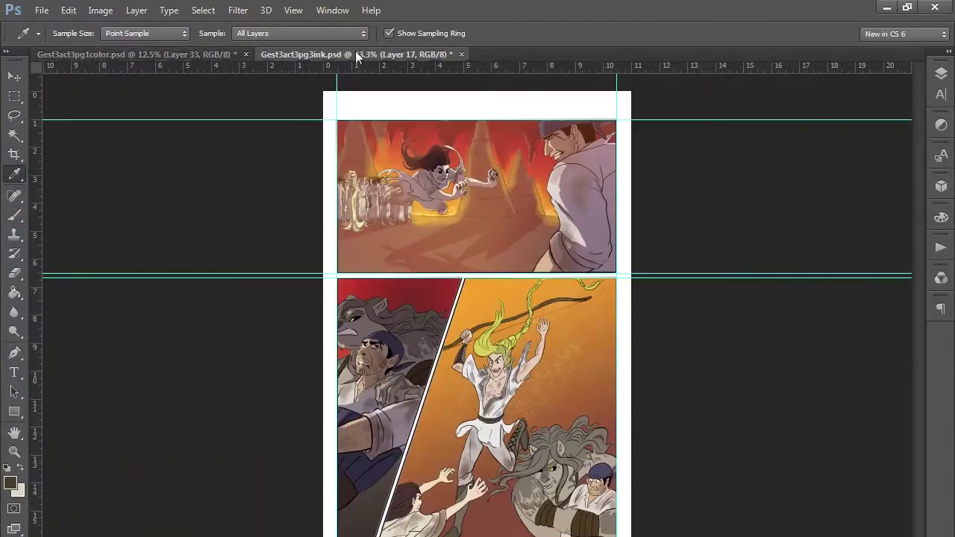
- Paint the chest strap and both arm bands dark brown
drag(392, 302, 436, 273)
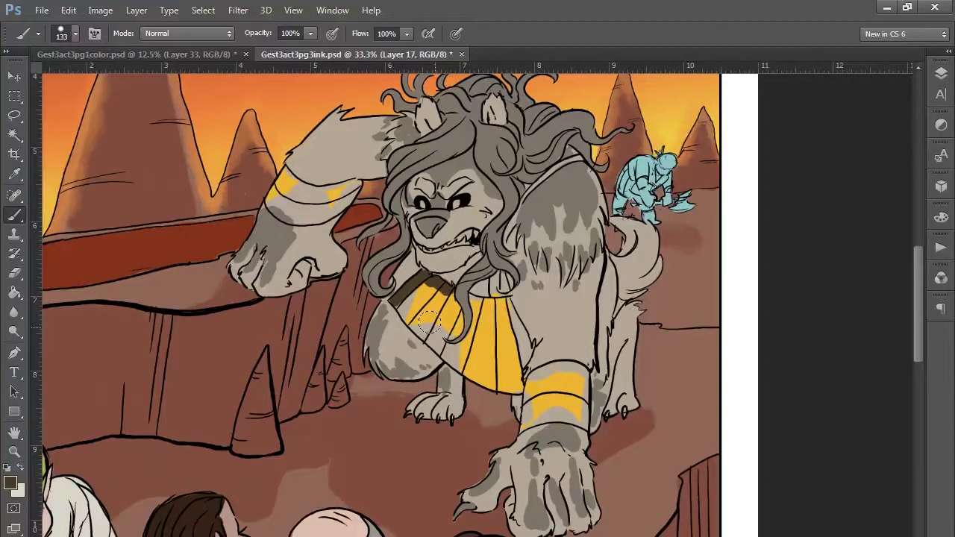
drag(444, 280, 455, 336)
mouse_move(522, 377)
mouse_down()
mouse_move(582, 400)
mouse_move(522, 425)
mouse_move(568, 388)
mouse_up()
mouse_move(268, 179)
mouse_down()
mouse_move(328, 216)
mouse_move(358, 187)
mouse_up()
mouse_move(433, 287)
mouse_down()
mouse_move(390, 302)
mouse_move(478, 321)
mouse_move(523, 358)
mouse_move(450, 335)
mouse_up()
- Touch up the light fur beside the strap and around the brow, then zoom in on the farmer
alt+click(418, 354)
drag(384, 329, 422, 351)
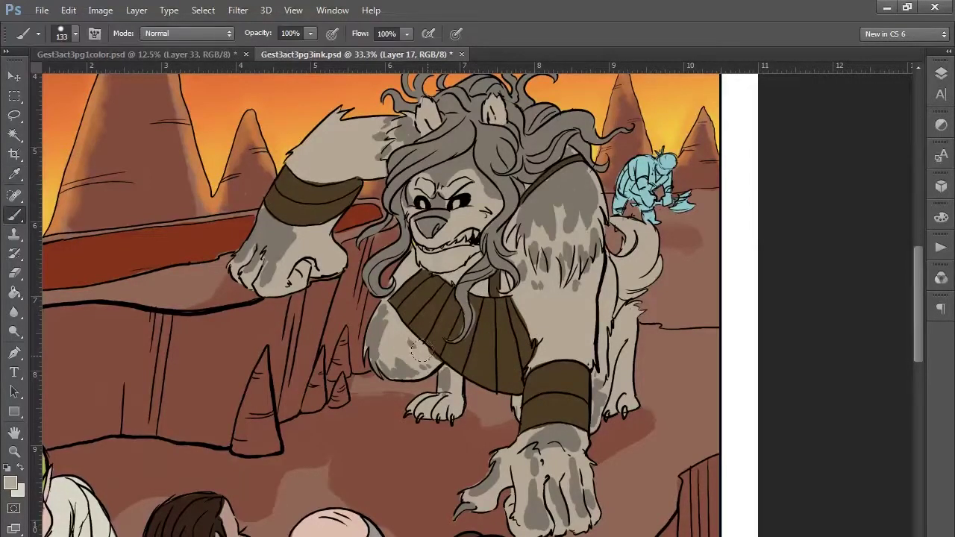
drag(434, 186, 440, 191)
alt+click(450, 237)
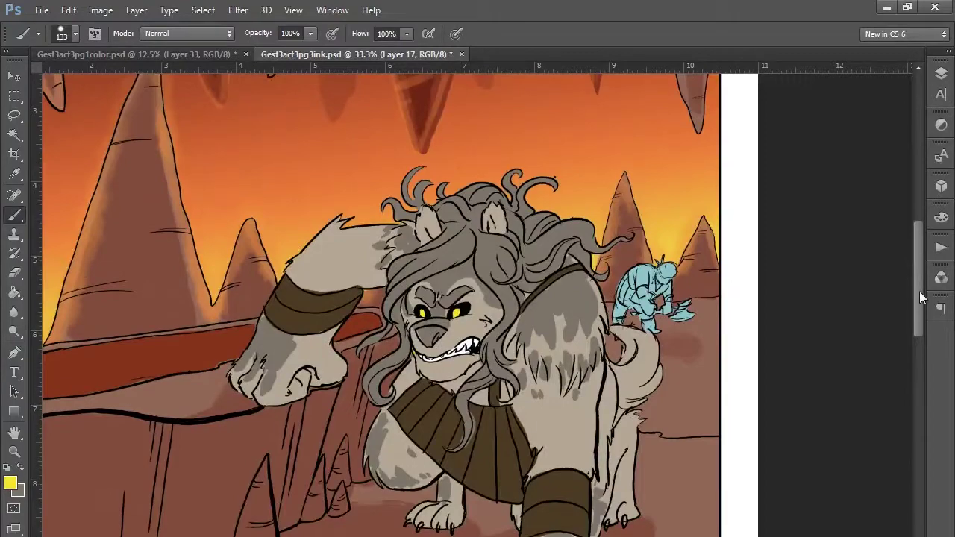
key(z)
key(ctrl+plus)
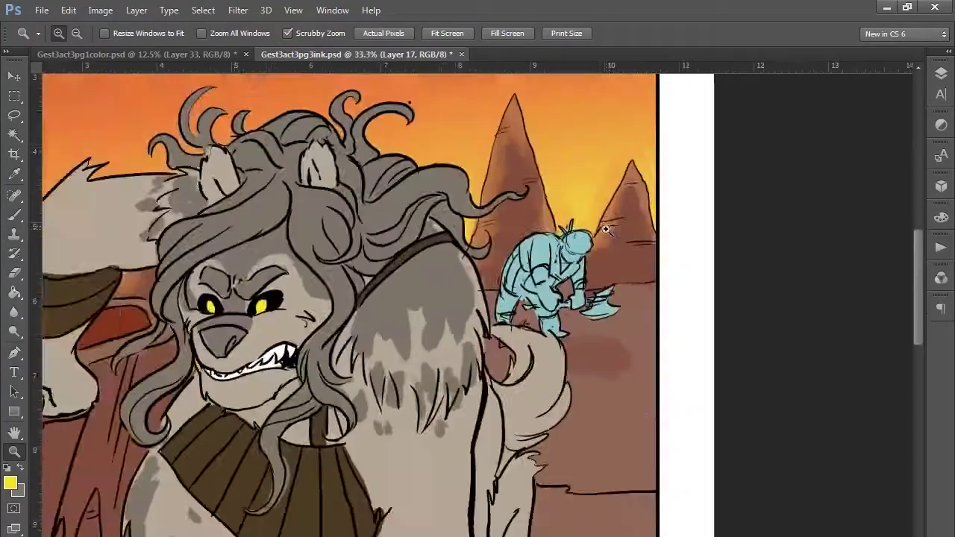
key(ctrl+plus)
key(F7)
- On a new clipped layer, paint the farmer's cap dark, shirt white and trousers dark navy
key(ctrl+alt+g)
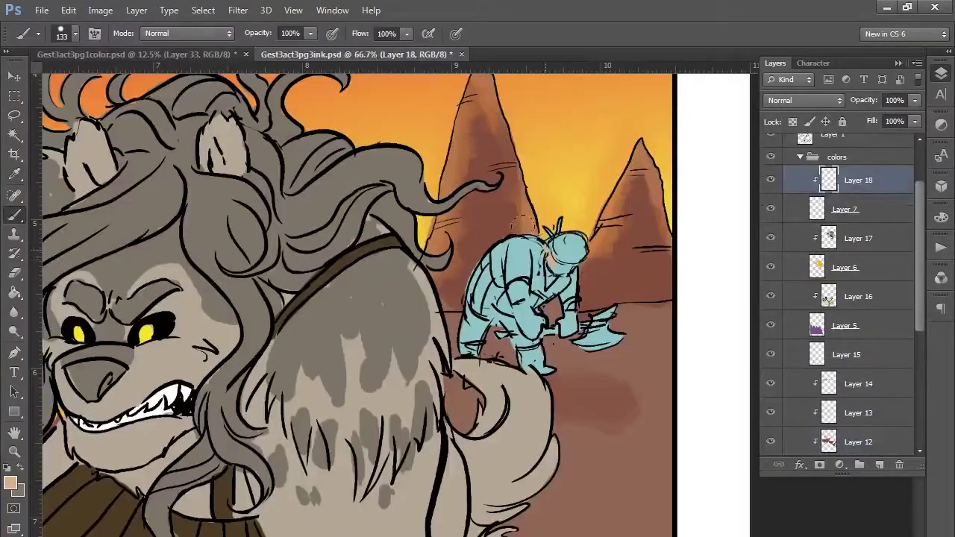
drag(556, 237, 576, 248)
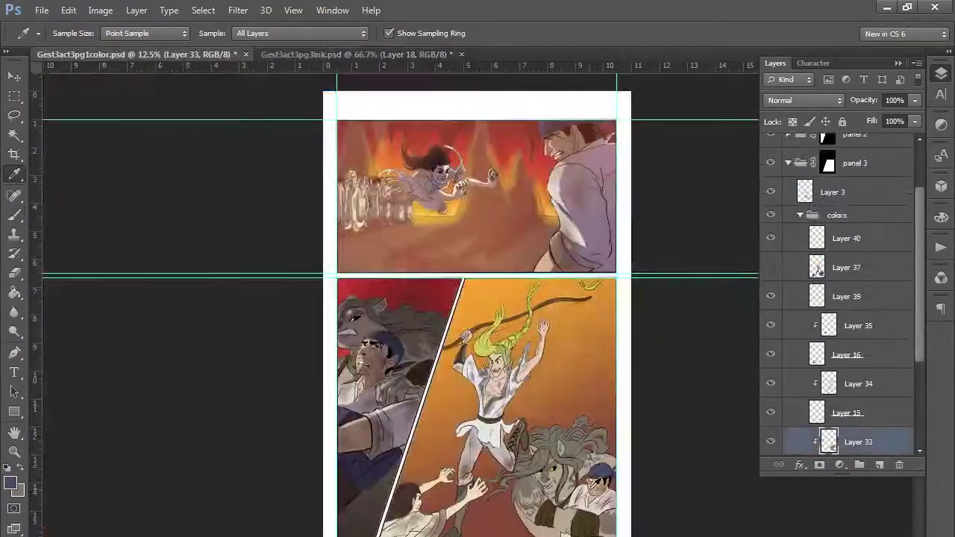
drag(514, 242, 497, 261)
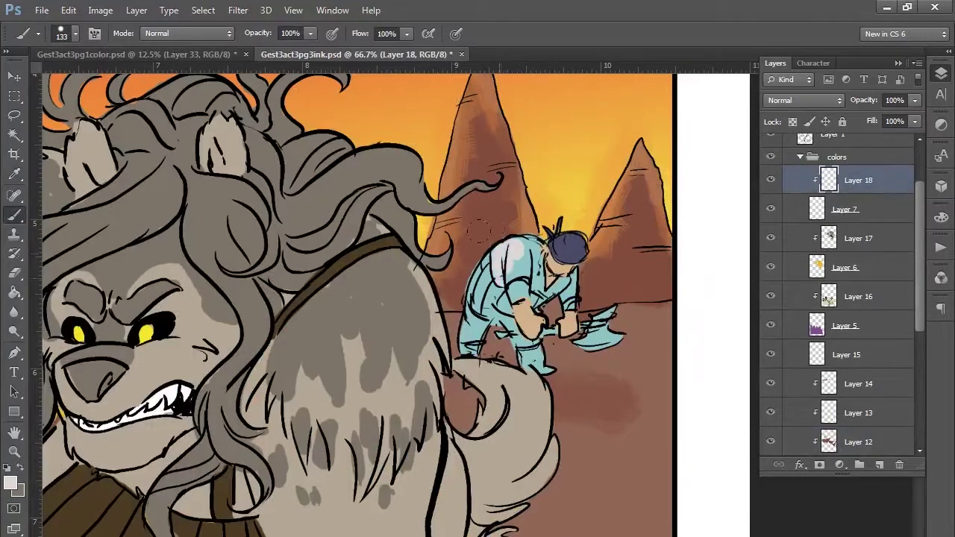
mouse_move(479, 231)
mouse_down()
mouse_move(556, 269)
mouse_move(467, 343)
mouse_up()
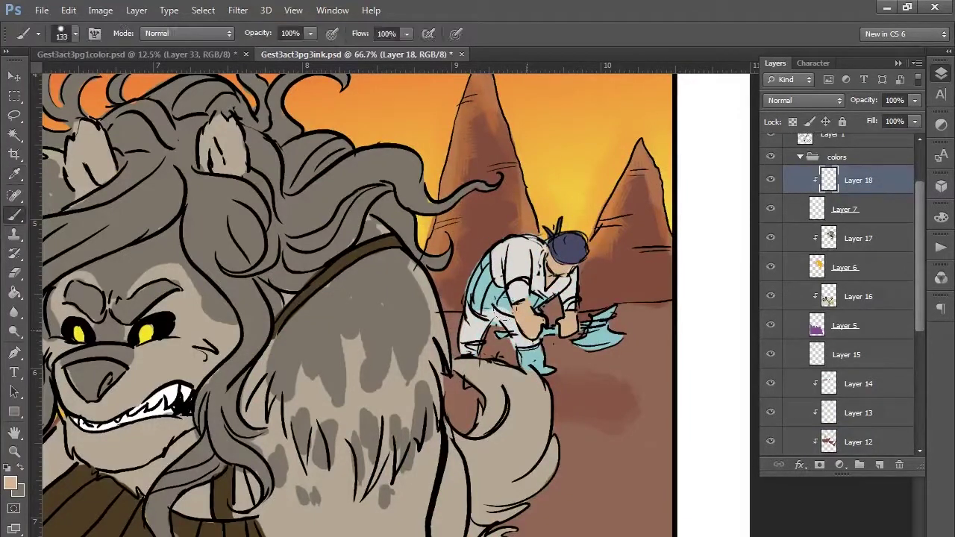
drag(470, 261, 497, 318)
- Sample colours from the lion's layer, beige fur and dark brown strap, and zoom out to the whole page
alt+click(522, 269)
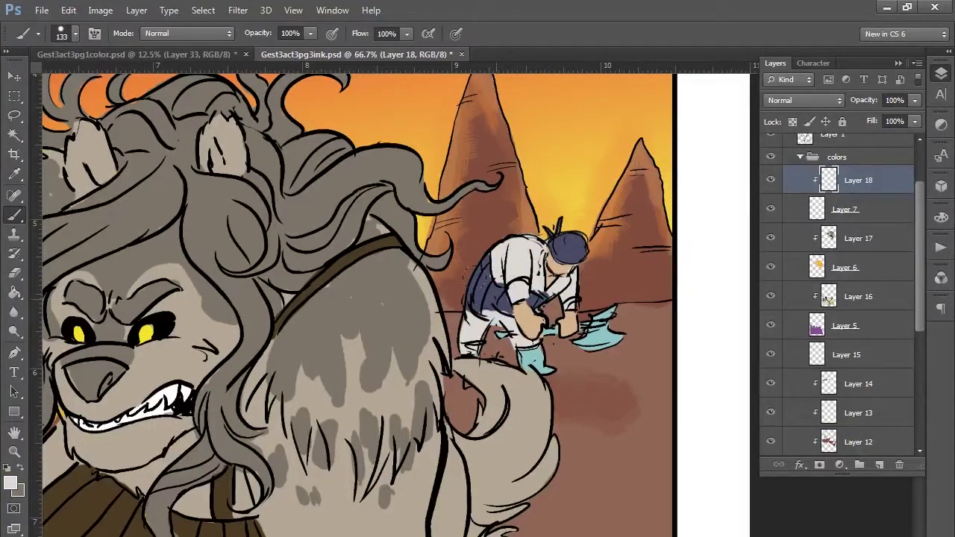
alt+click(499, 334)
key(alt+bracketleft)
key(alt+bracketleft)
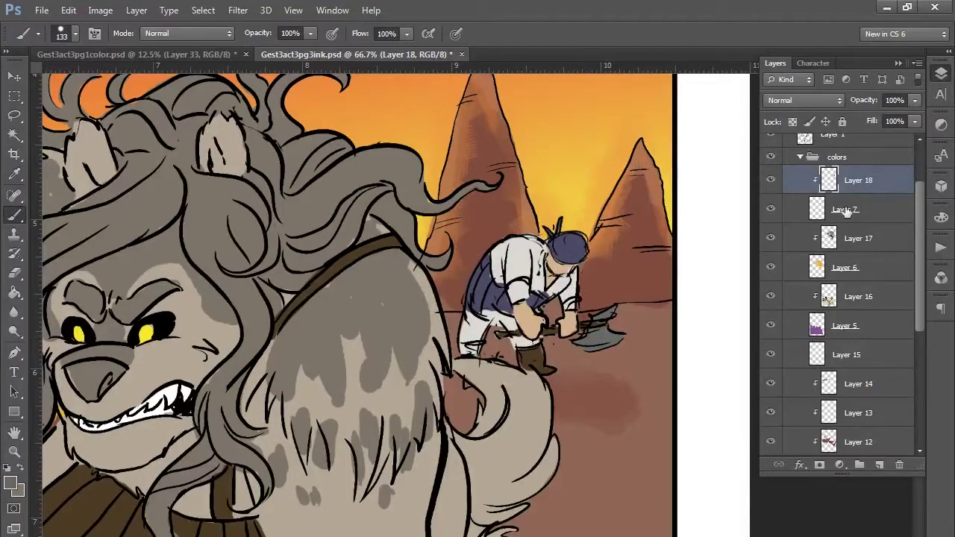
scroll(336, 336, down, 3)
alt+click(282, 378)
alt+click(224, 410)
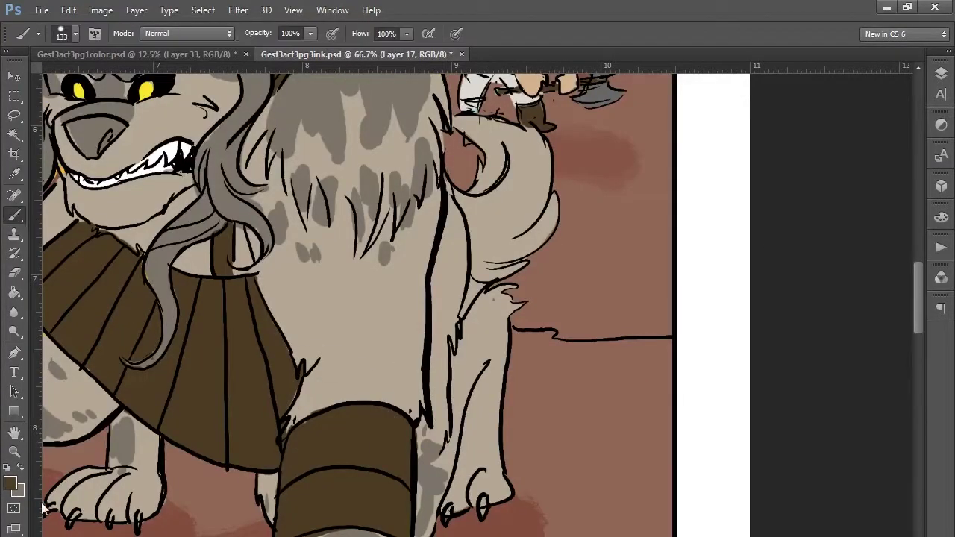
key(z)
drag(254, 228, 71, 175)
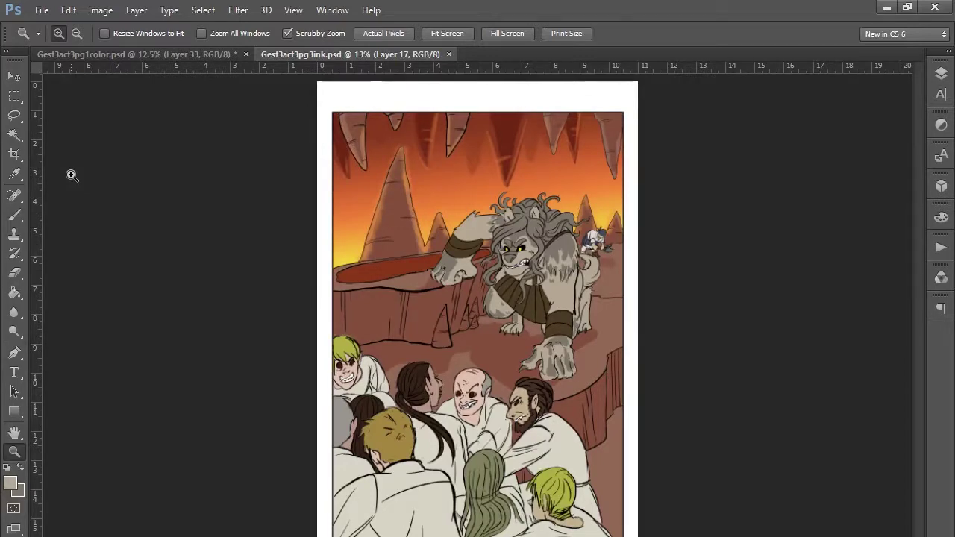
- Add a new layer and brush purple over the bald and bearded men's faces
click(941, 74)
key(ctrl+alt+shift+n)
click(241, 256)
key(Return)
key(b)
drag(469, 377, 509, 520)
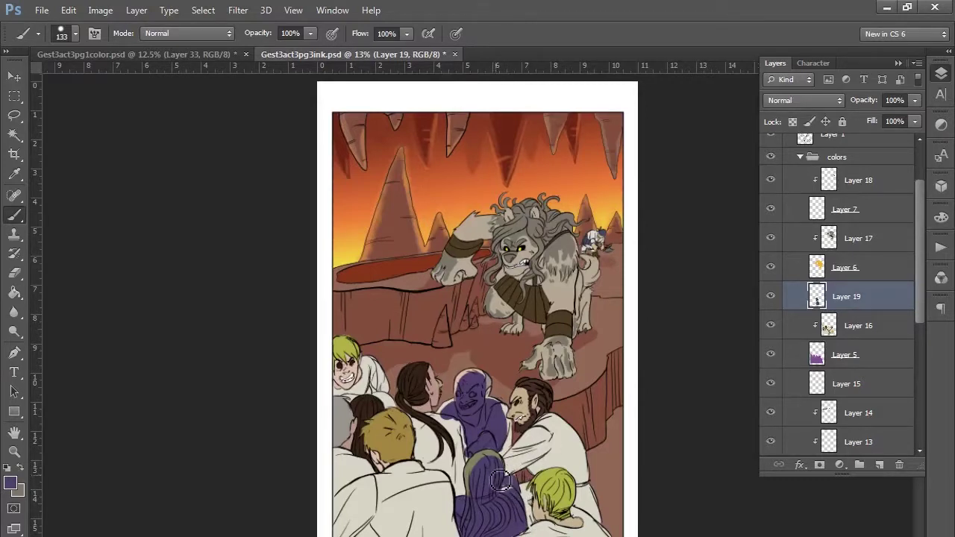
mouse_move(522, 392)
mouse_down()
mouse_move(534, 414)
mouse_move(515, 440)
mouse_move(556, 478)
mouse_move(571, 507)
mouse_move(563, 526)
mouse_move(441, 485)
mouse_move(358, 515)
mouse_move(431, 393)
mouse_move(440, 478)
mouse_move(476, 470)
mouse_up()
- Clip the purple to the crowd, extend it over the left figures, and blend it to a pale tint
alt+click(858, 306)
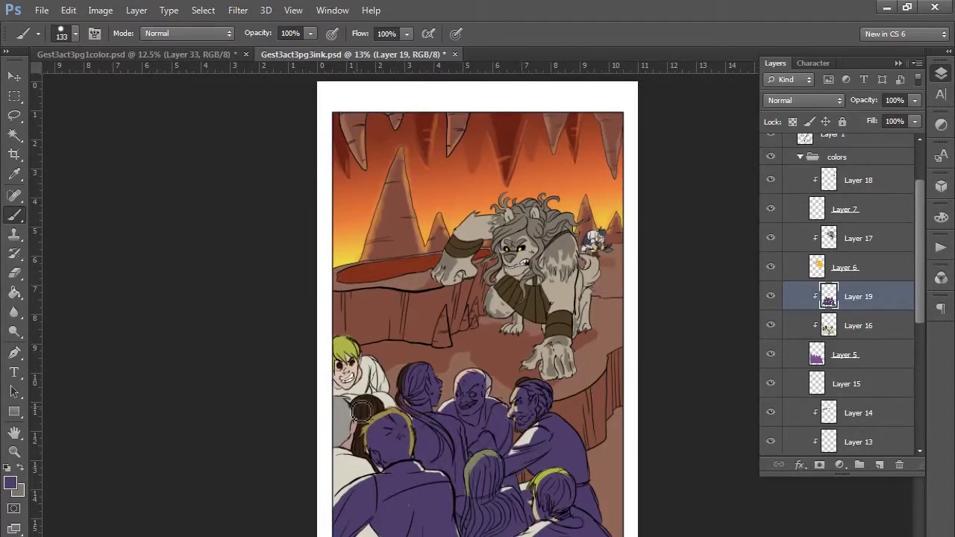
mouse_move(361, 411)
mouse_down()
mouse_move(359, 453)
mouse_move(344, 386)
mouse_move(361, 374)
mouse_move(370, 477)
mouse_move(348, 489)
mouse_up()
click(834, 101)
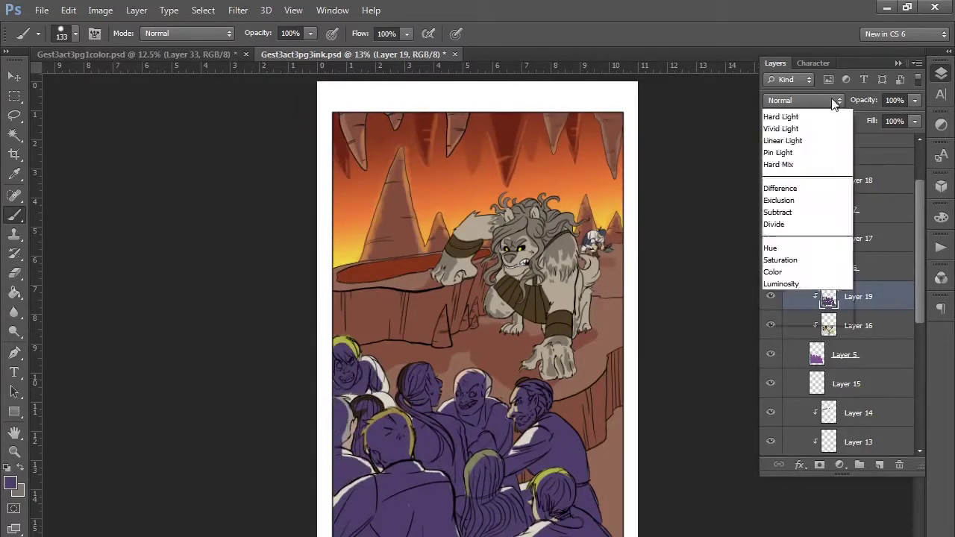
click(813, 112)
click(858, 238)
key(ctrl+shift+alt+n)
- Brush purple shading over the lion's face, mane, side, chest and raised arm
drag(526, 224, 524, 271)
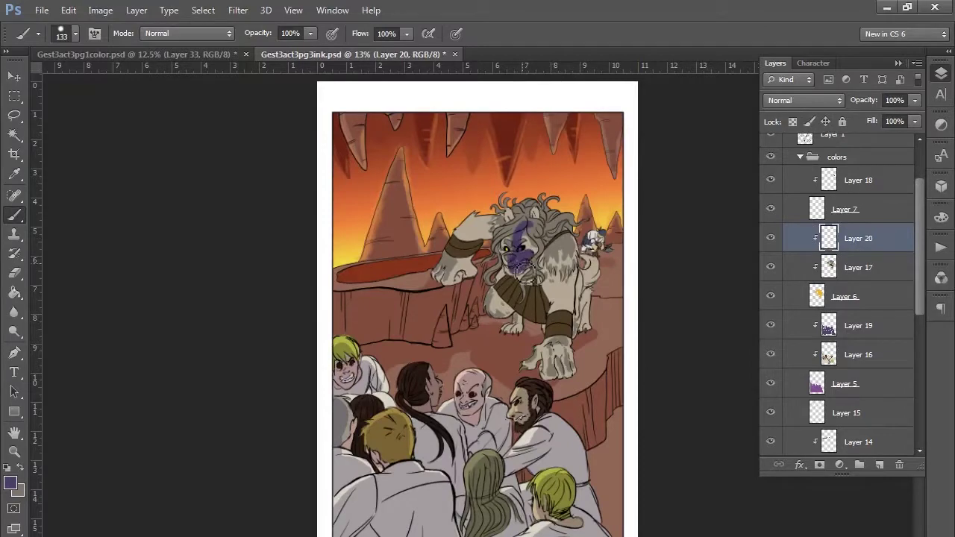
ctrl+click(538, 224)
mouse_move(471, 246)
mouse_down()
mouse_move(493, 196)
mouse_move(560, 217)
mouse_move(587, 392)
mouse_move(575, 485)
mouse_move(463, 403)
mouse_move(605, 373)
mouse_move(611, 327)
mouse_up()
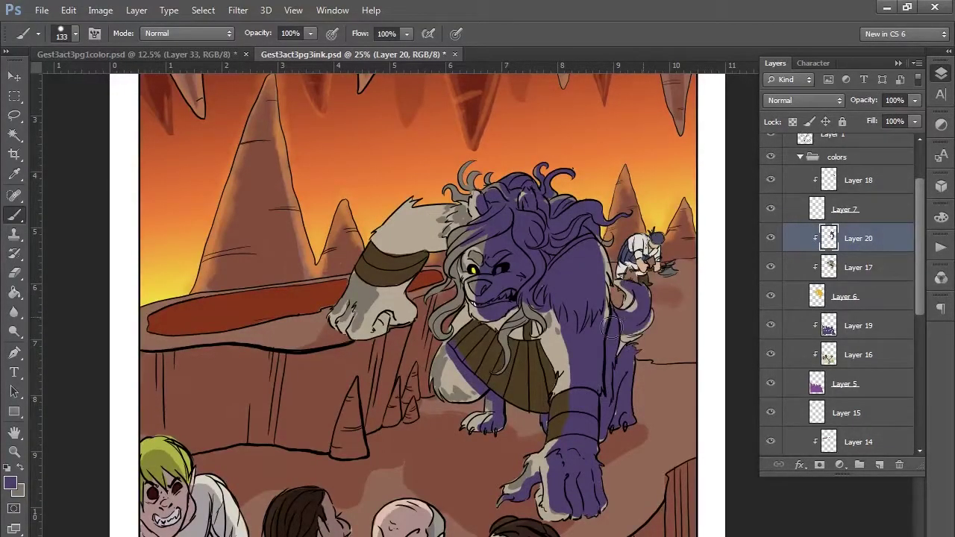
mouse_move(538, 346)
mouse_down()
mouse_move(541, 395)
mouse_move(492, 351)
mouse_move(362, 314)
mouse_move(474, 237)
mouse_up()
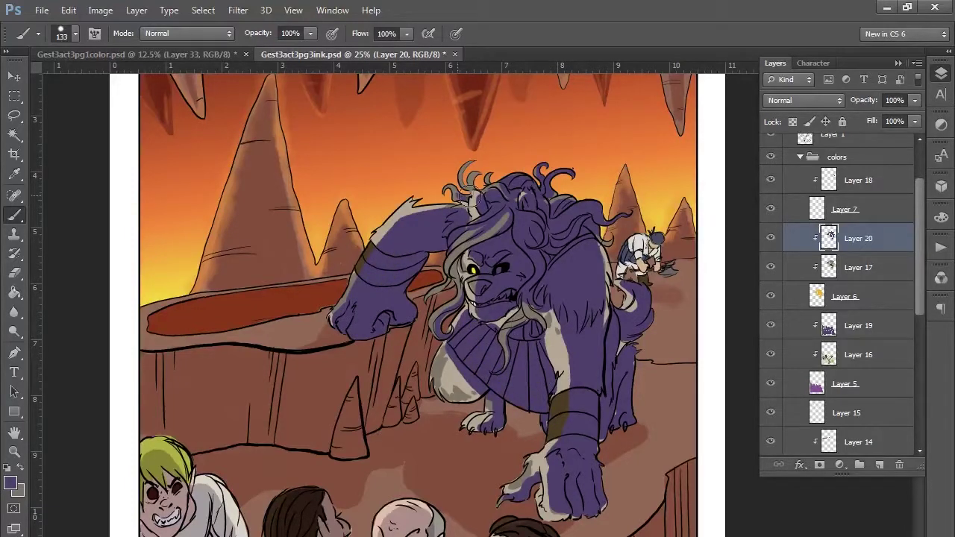
- Paint a purple shadow on the ground under the lion and set it to Multiply
click(858, 428)
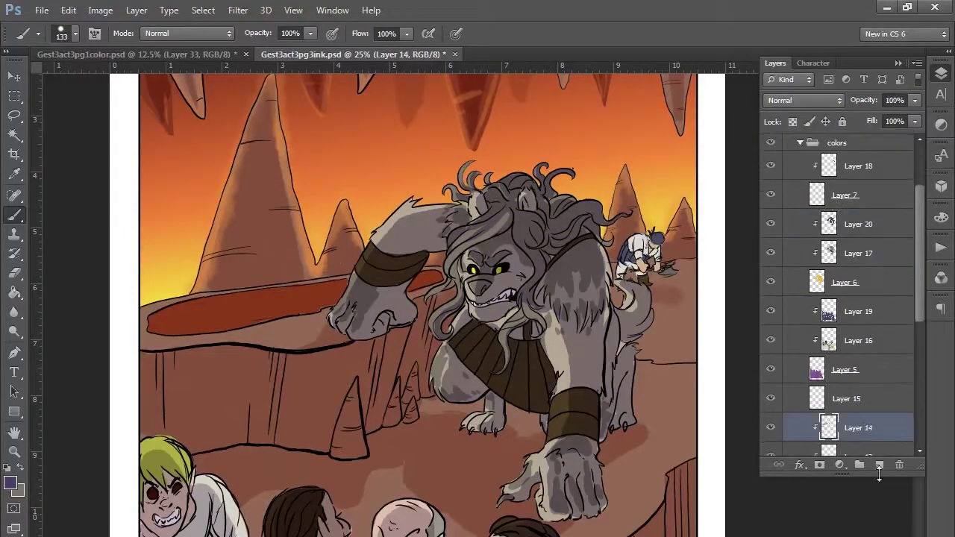
mouse_move(358, 452)
mouse_down()
mouse_move(396, 358)
mouse_move(447, 455)
mouse_move(523, 508)
mouse_move(463, 485)
mouse_up()
click(804, 100)
click(777, 164)
click(899, 63)
scroll(634, 368, down, 5)
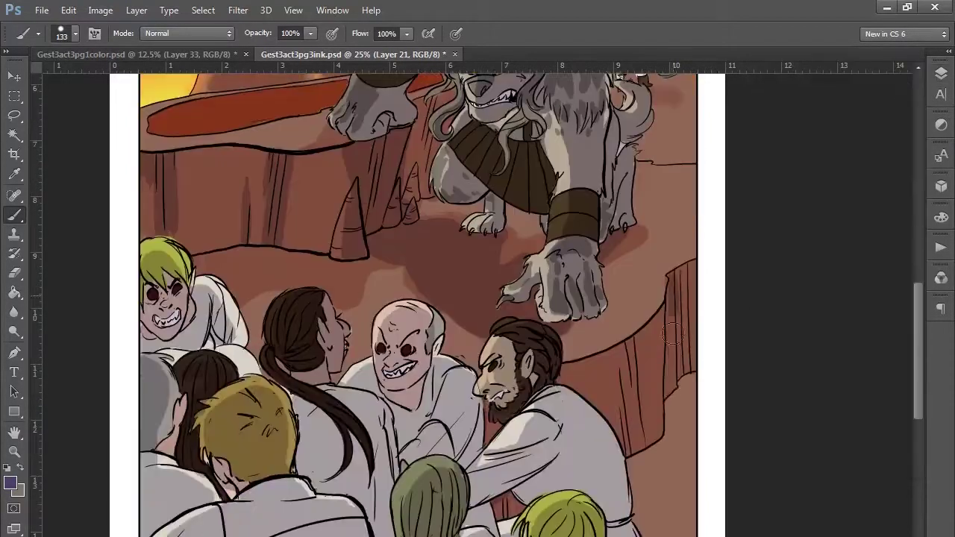
scroll(634, 367, up, 5)
- Add a new layer for the farmer's purple shading and fit the page in view
click(941, 72)
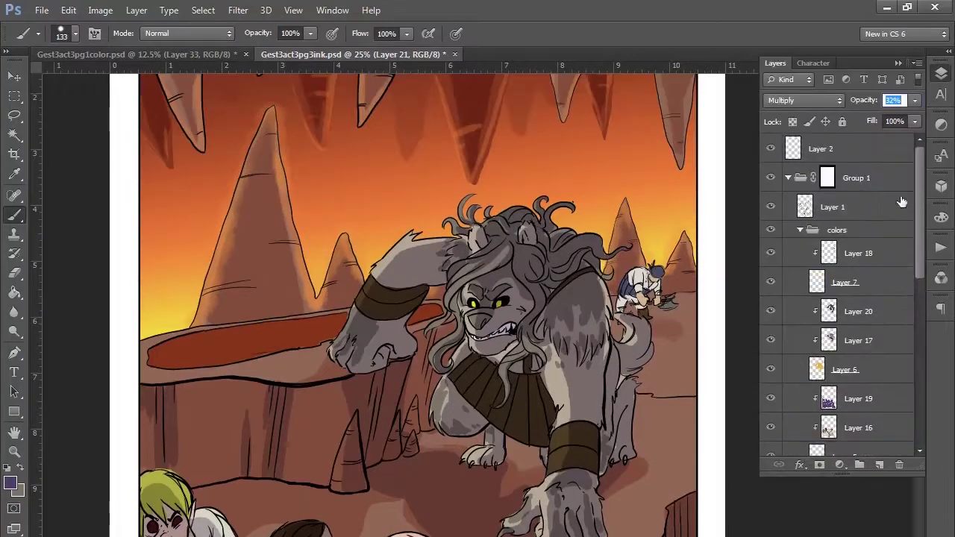
click(854, 258)
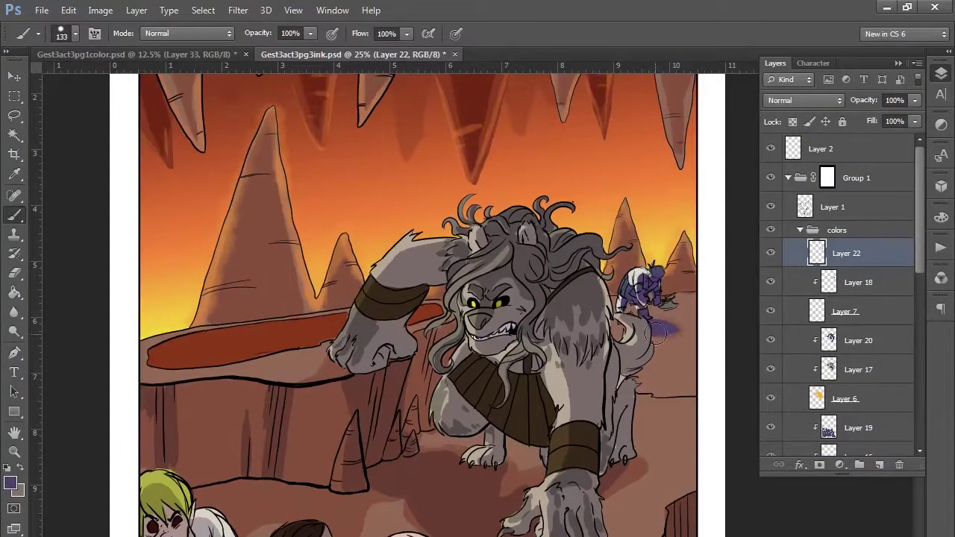
key(z)
click(446, 33)
- Fill a new layer with orange, set it to Screen at 55%, place it above Layer 1, and add a mask
key(ctrl+shift+alt+n)
key(g)
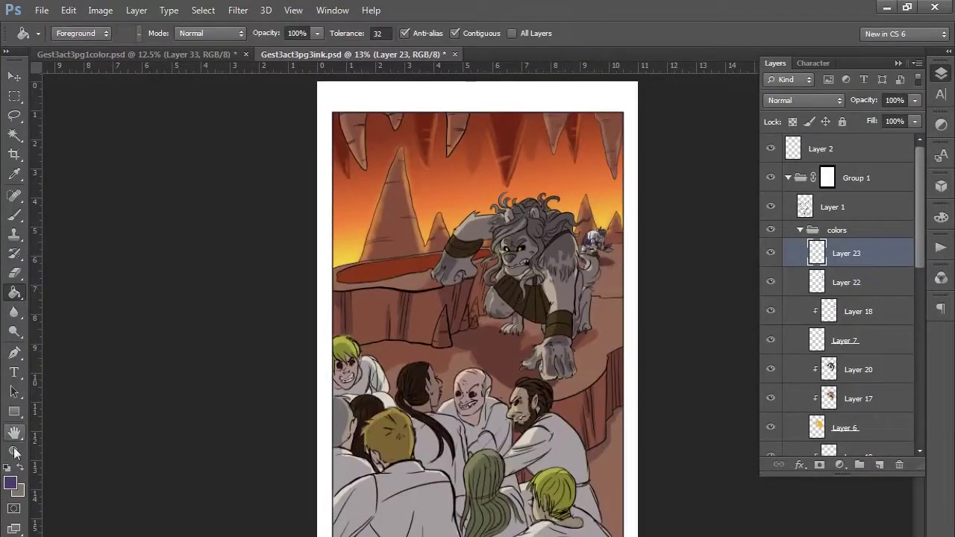
click(604, 345)
click(804, 100)
click(821, 234)
key(ctrl+bracketright)
key(ctrl+bracketright)
click(820, 464)
- Fade the orange haze toward the bottom with a black-white gradient on its mask
right_click(15, 292)
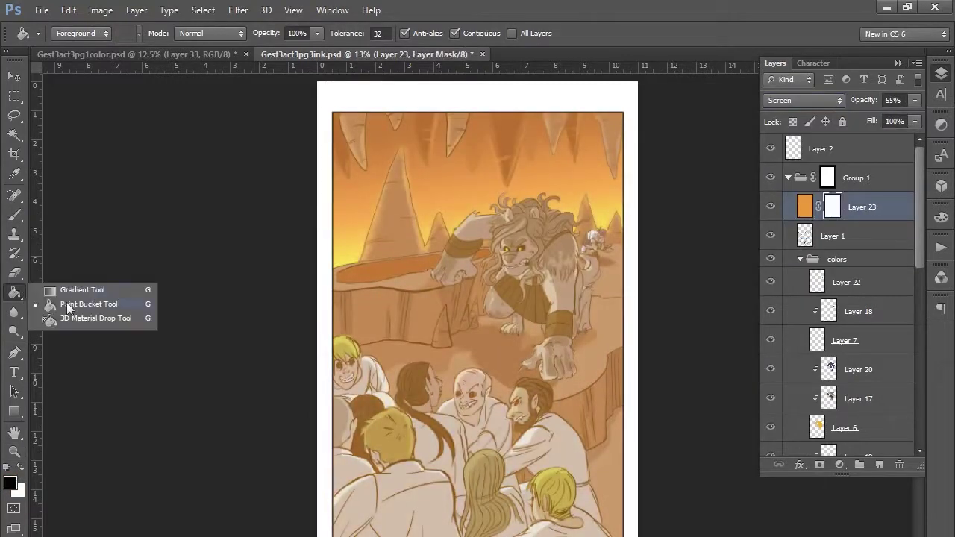
click(82, 290)
drag(345, 512, 351, 269)
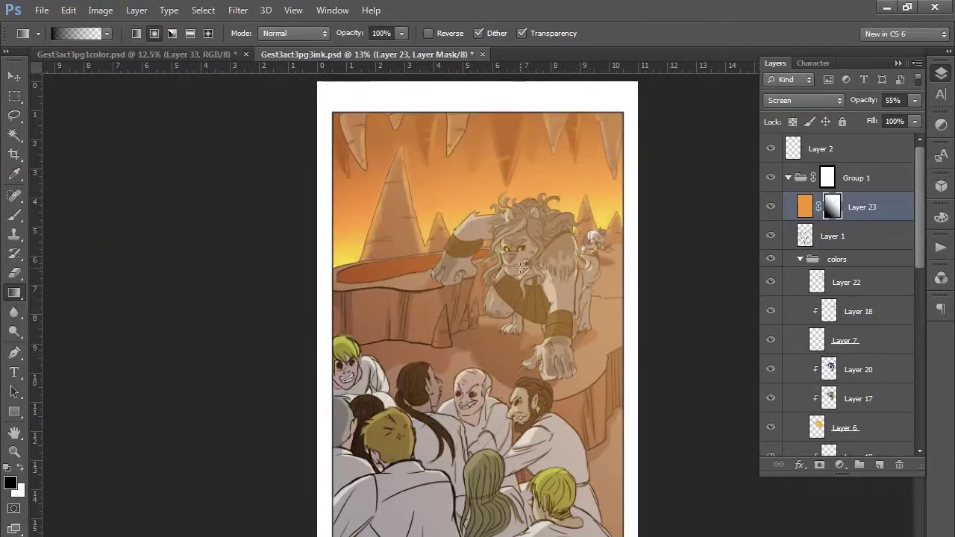
key(ctrl+z)
click(68, 10)
click(82, 23)
click(77, 32)
key(Escape)
- Pick an orange foreground colour and add a glow layer above Layer 23 at 53% opacity
click(11, 483)
click(576, 191)
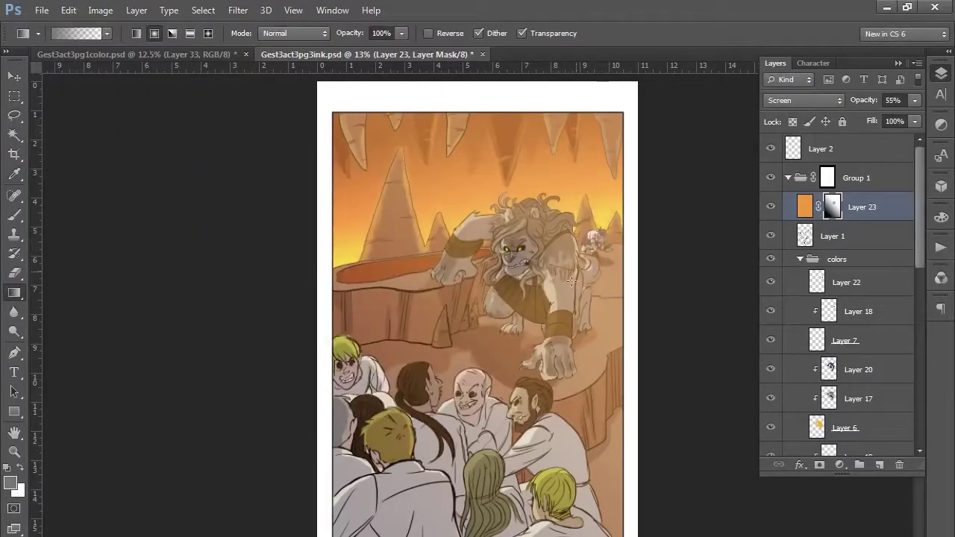
alt+click(522, 209)
click(880, 465)
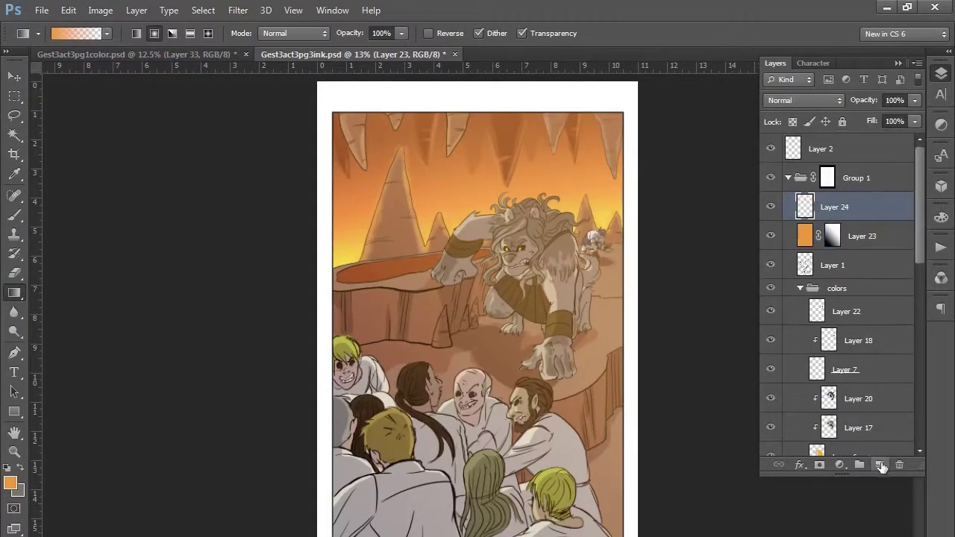
click(10, 483)
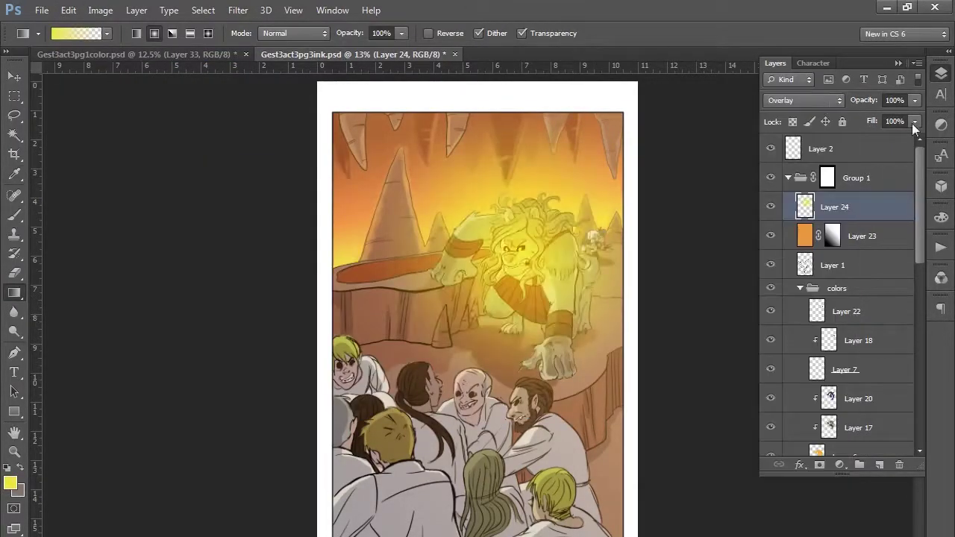
drag(912, 124, 878, 120)
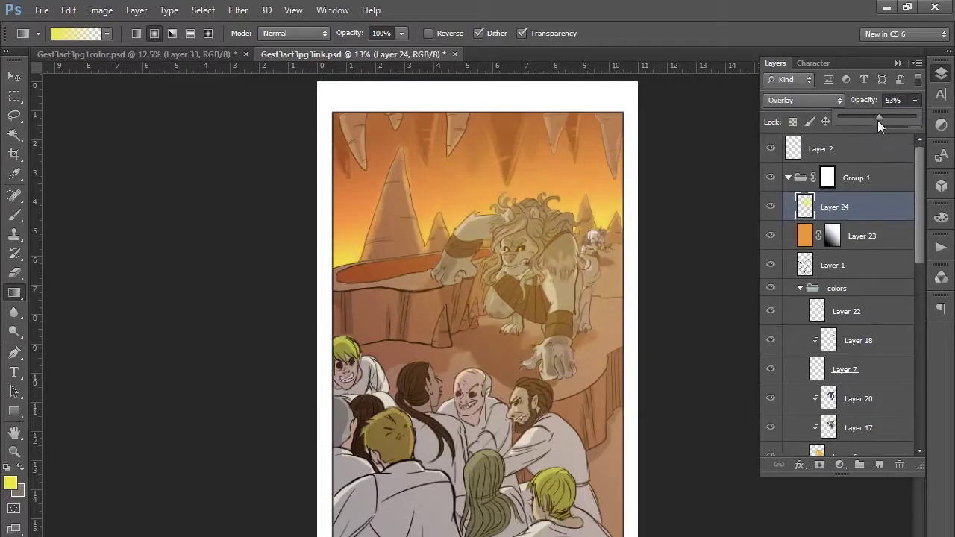
- Draw a light cream glow gradient on Layer 24 and reduce its fill to 25%
click(853, 218)
drag(478, 224, 709, 335)
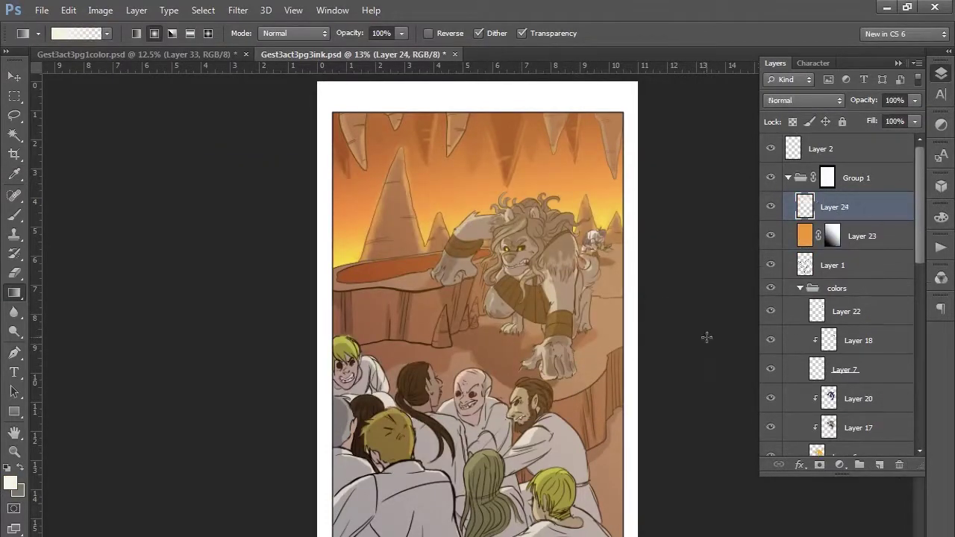
click(915, 100)
click(915, 121)
drag(858, 138, 872, 141)
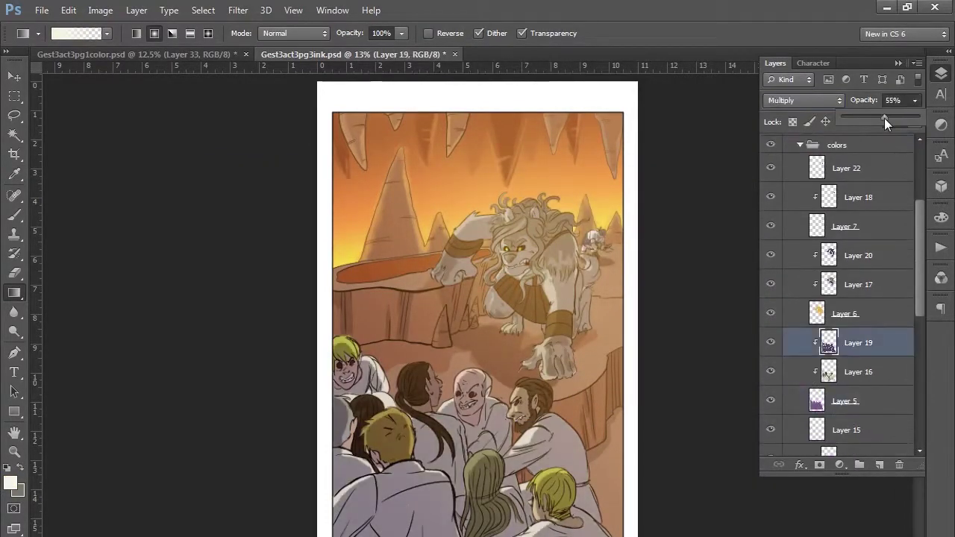
- Draw a radial black-white gradient on Layer 23's mask so the haze clears over the lower page
scroll(890, 129, up, 2)
click(862, 195)
key(d)
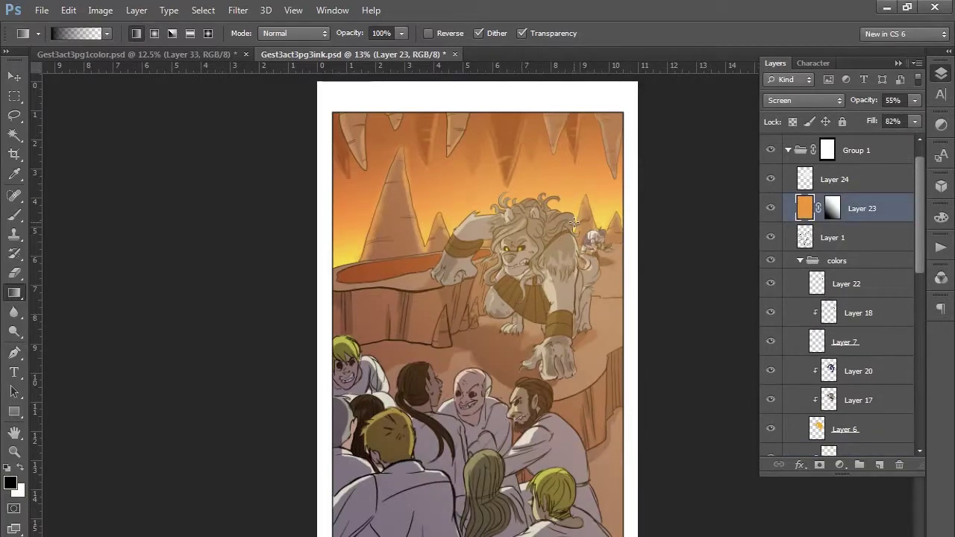
click(832, 208)
click(154, 33)
drag(478, 388, 572, 175)
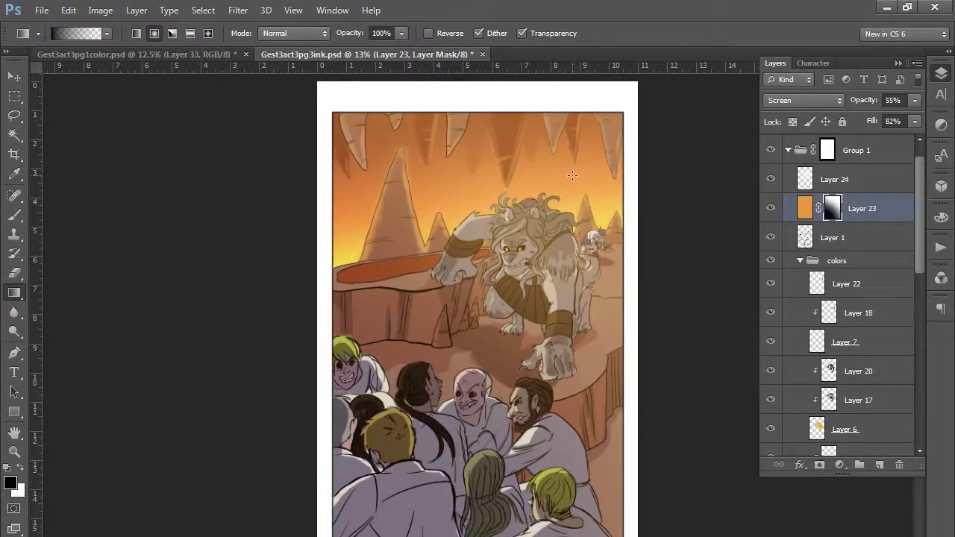
- Save the comic page with Ctrl+S
key(F7)
click(42, 10)
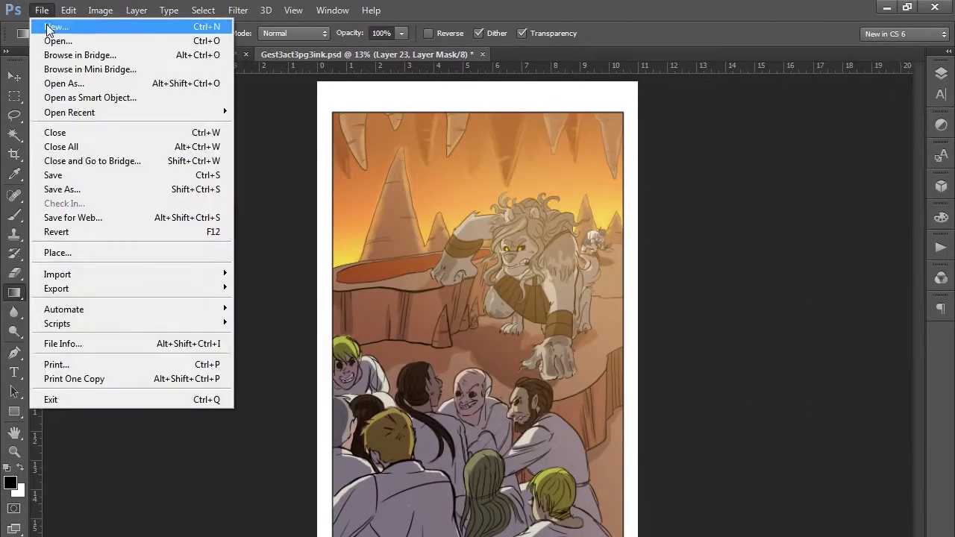
key(Escape)
key(ctrl+s)
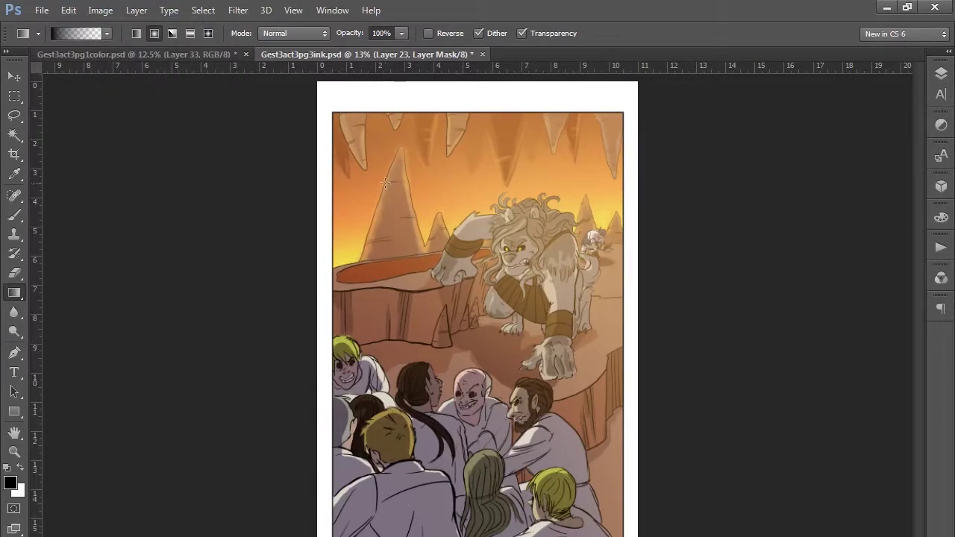
key(F7)
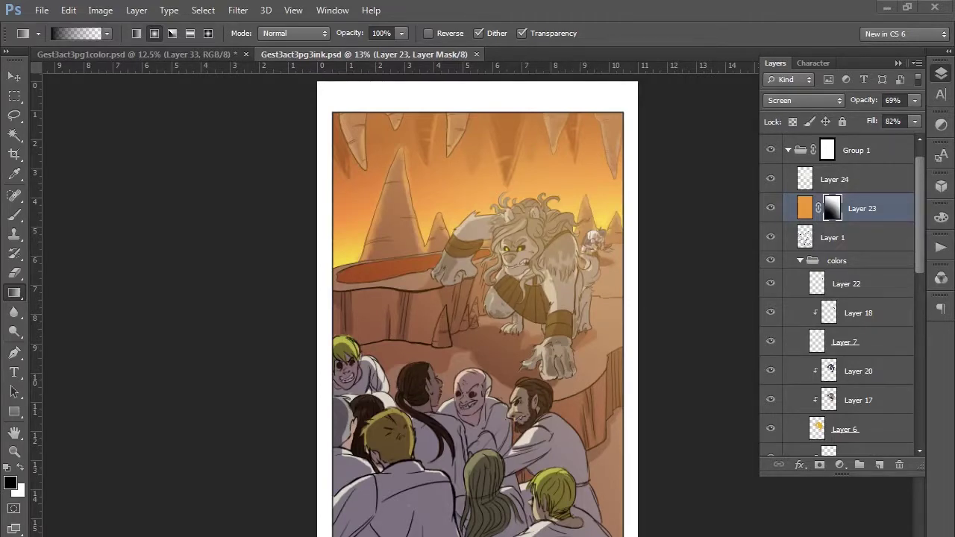
key(b)
key(ctrl+plus)
key(ctrl+plus)
key(ctrl+plus)
- Add a Multiply layer above Layer 22 and paint the lava pool dark brown
click(850, 297)
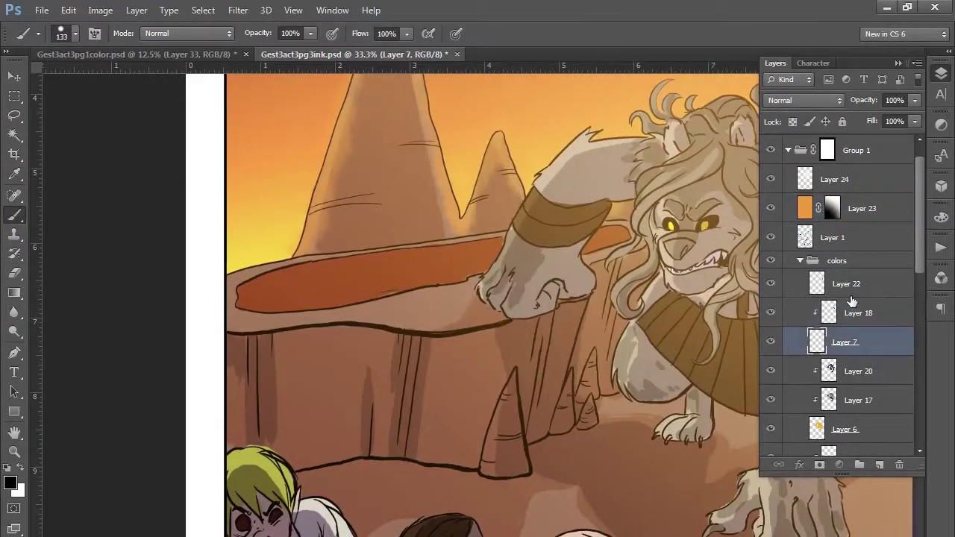
key(ctrl+shift+alt+n)
click(803, 100)
click(814, 110)
drag(250, 299, 392, 261)
mouse_move(254, 299)
mouse_down()
mouse_move(463, 237)
mouse_move(592, 239)
mouse_up()
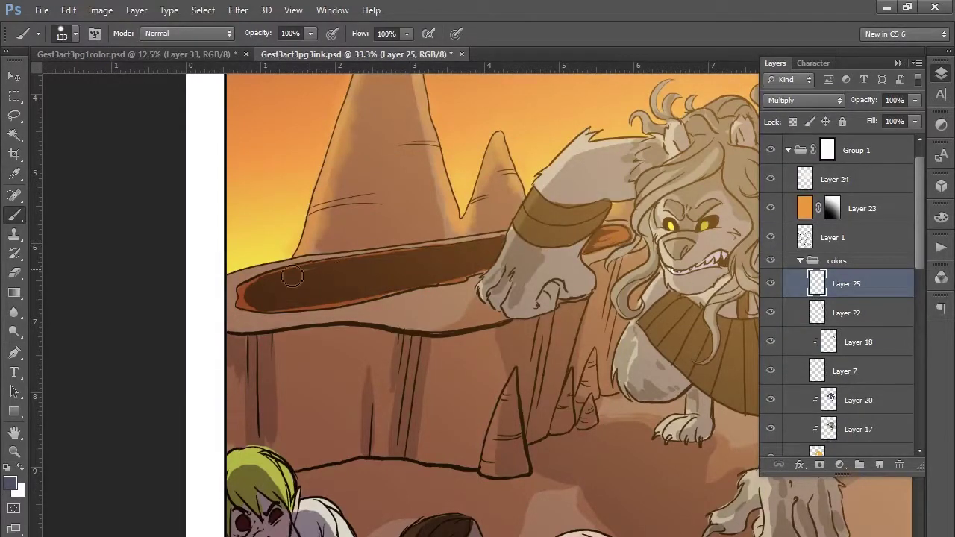
- Brush lighter glowing streaks and a rim along the lava pool, and pick a light peach colour
drag(292, 277, 337, 269)
drag(275, 296, 463, 254)
drag(403, 288, 500, 248)
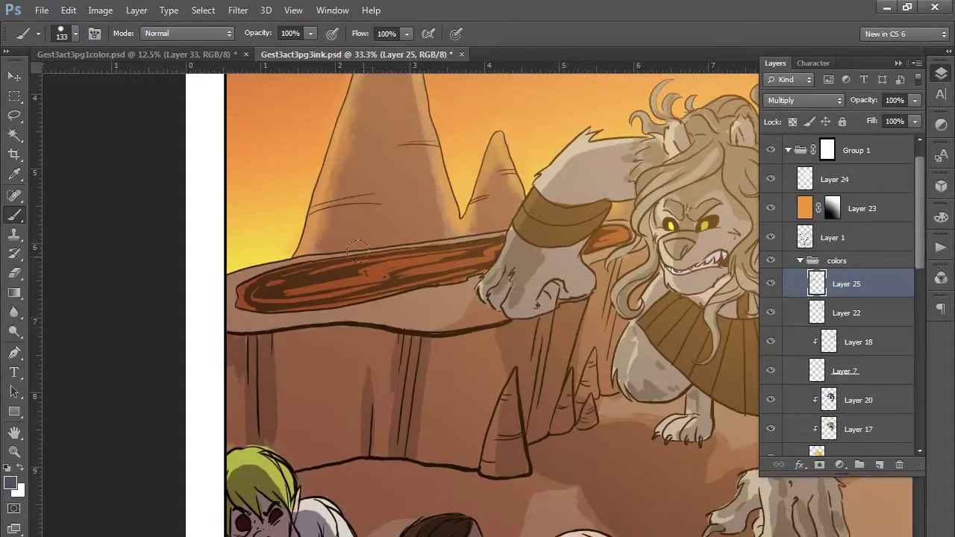
key(ctrl+shift+alt+n)
alt+click(394, 257)
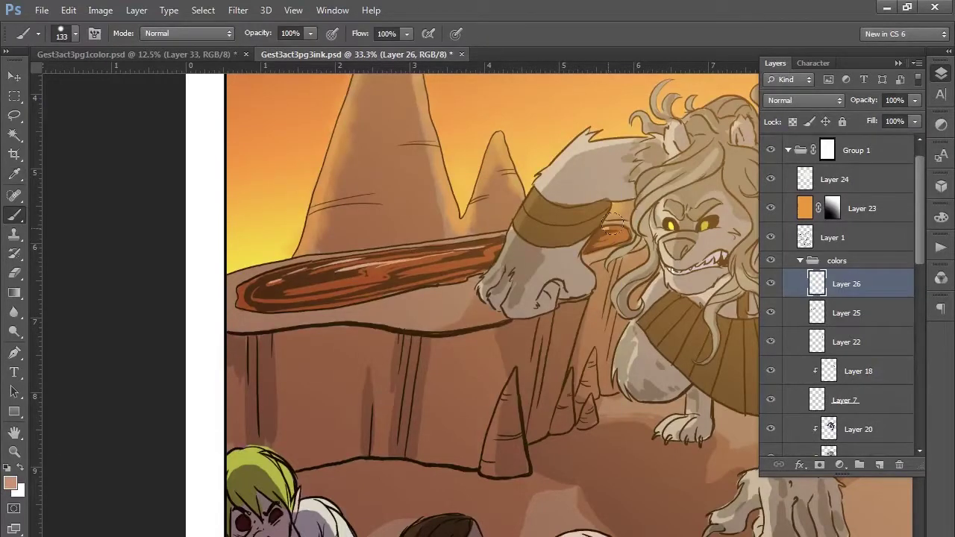
- Zoom out to the whole page and save it
key(z)
scroll(494, 255, down, 5)
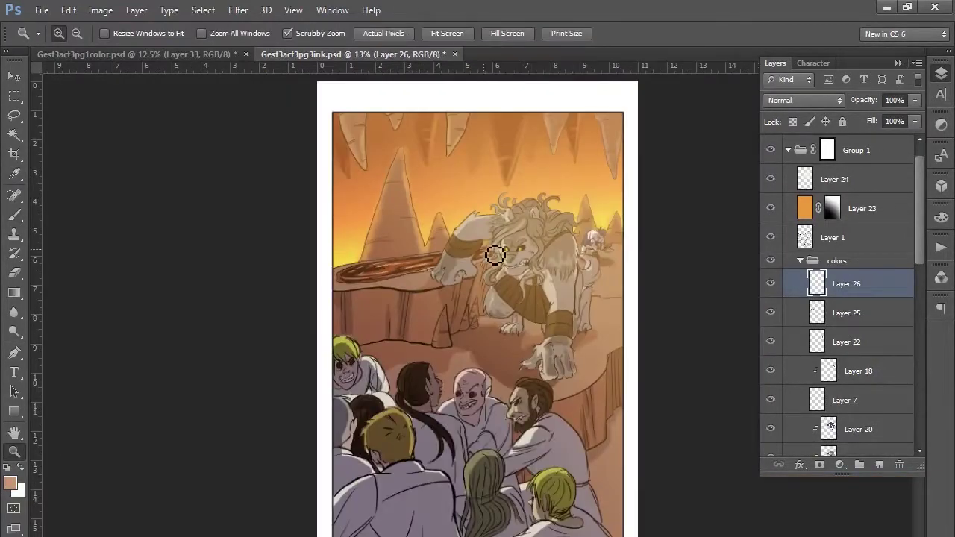
key(ctrl+s)
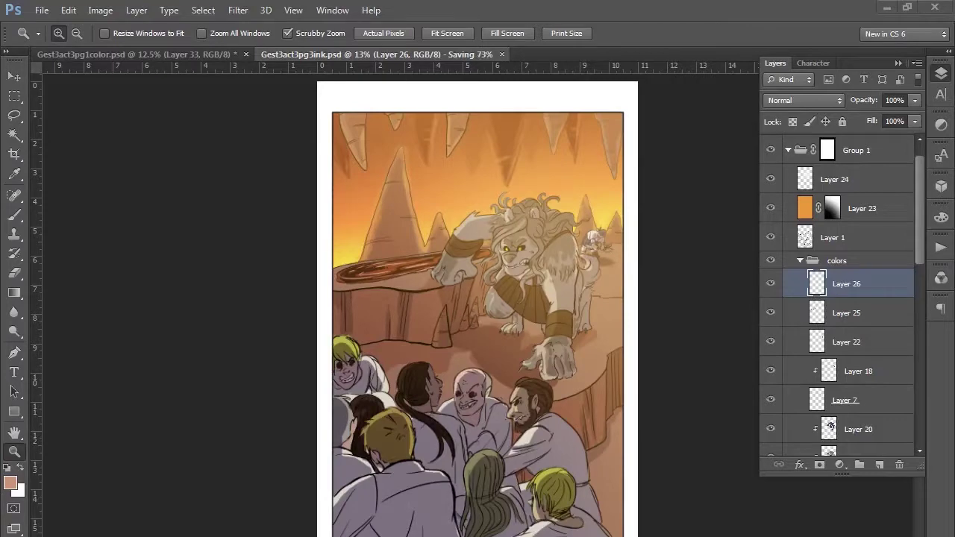
key(alt+f)
key(Escape)
key(shift+Tab)
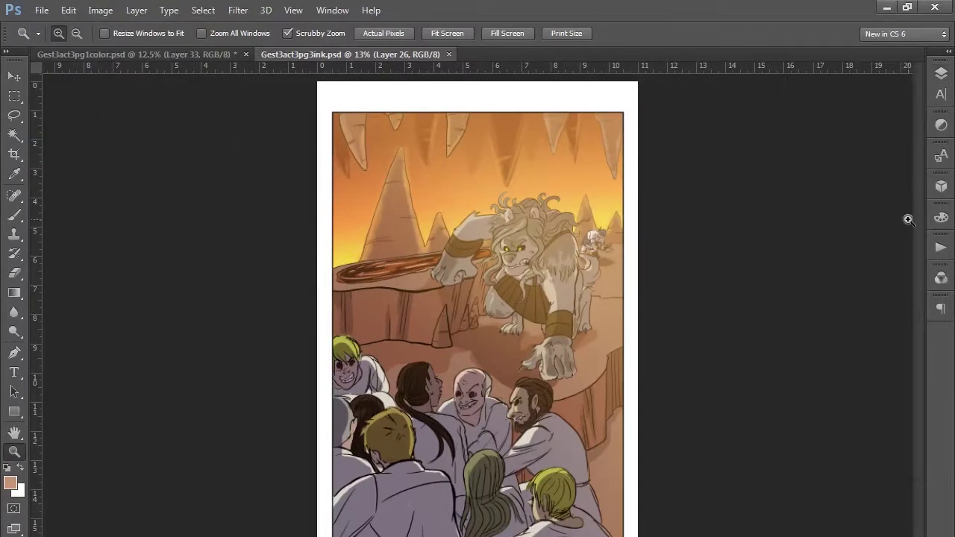
alt+click(340, 240)
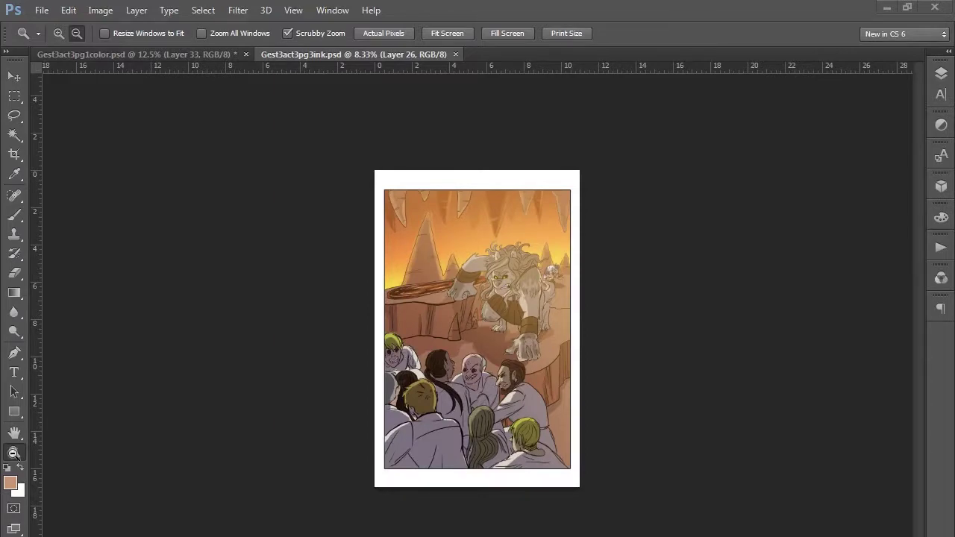
drag(491, 428, 886, 270)
scroll(881, 292, down, 5)
scroll(448, 224, up, 2)
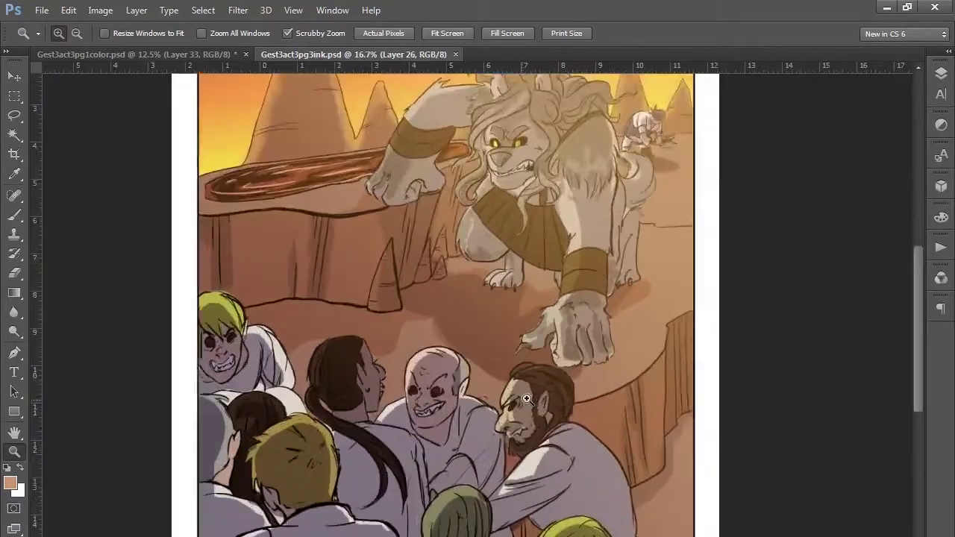
click(941, 73)
scroll(826, 292, down, 5)
click(854, 258)
click(16, 176)
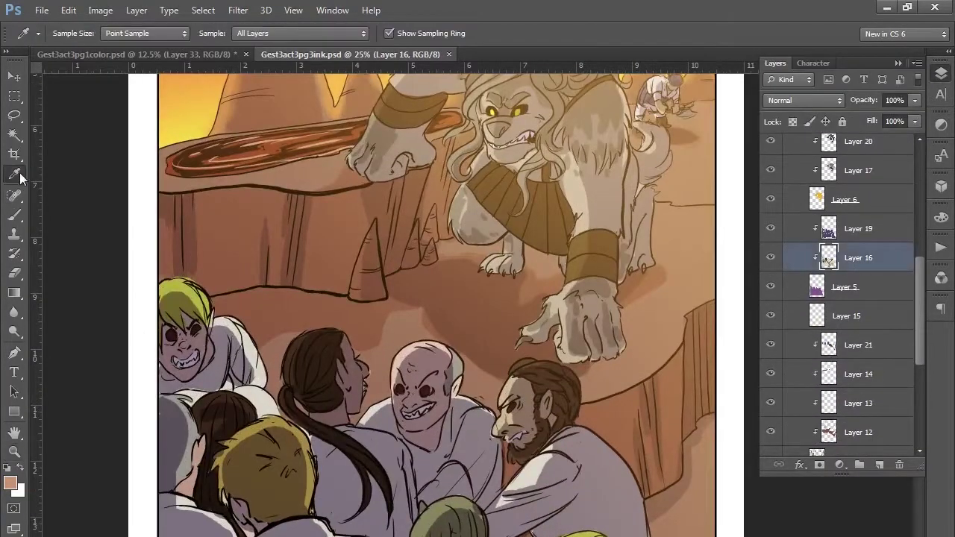
key(b)
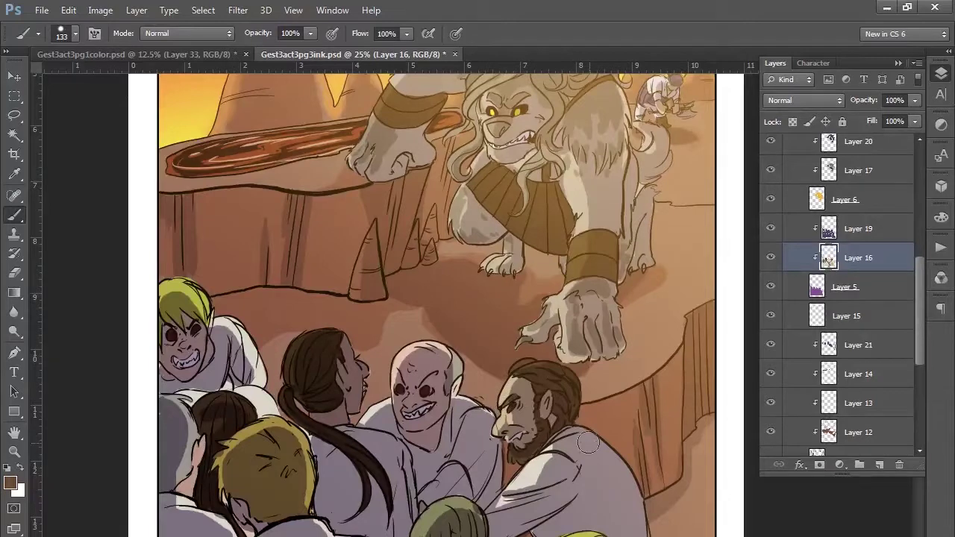
key(z)
click(41, 9)
click(59, 149)
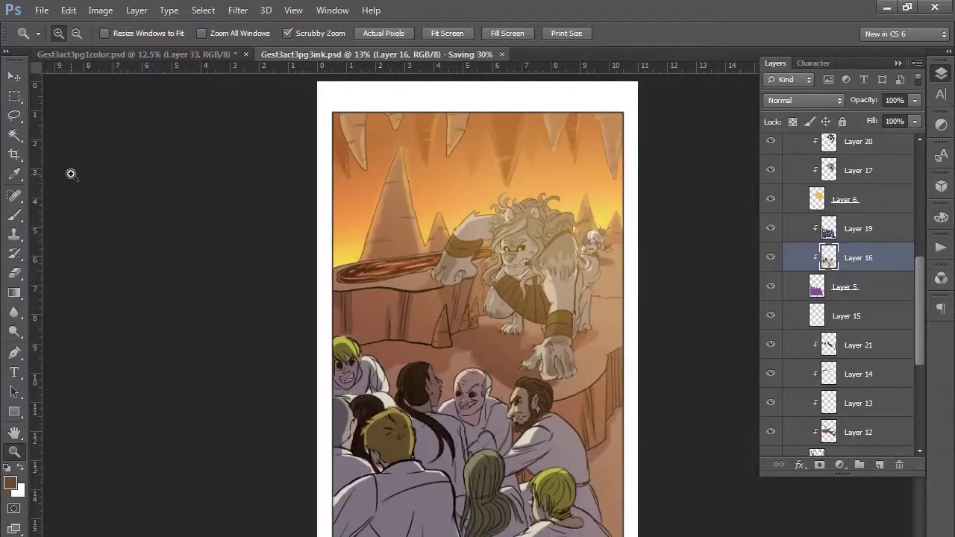